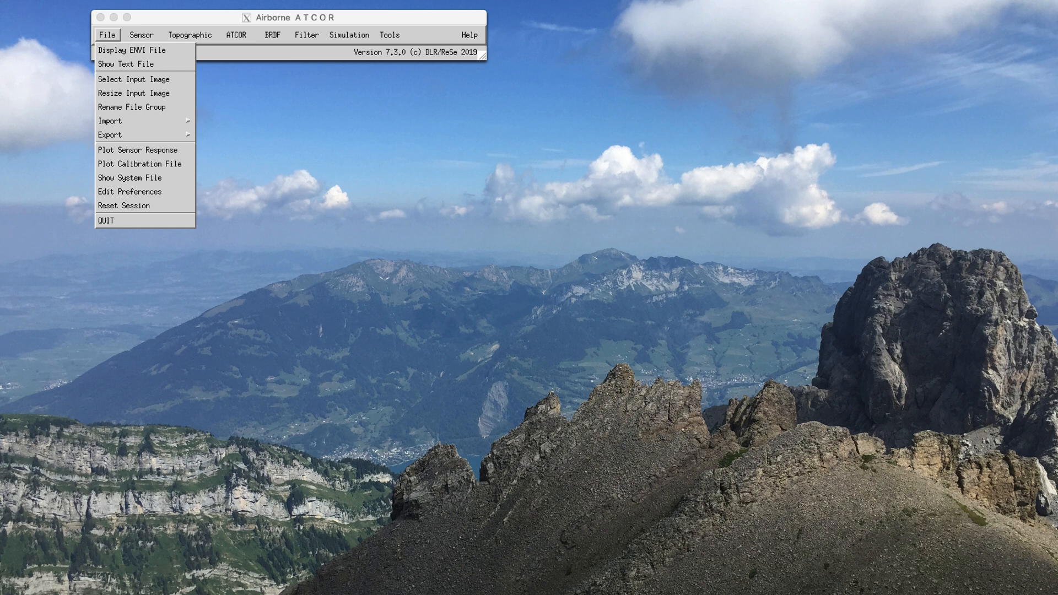
Step: Display mysen_sub.bsq as an RGB composite using bands 77, 46 and 11, and inspect the rest of the scene
{"action": "left_click", "coordinate": [132, 50]}
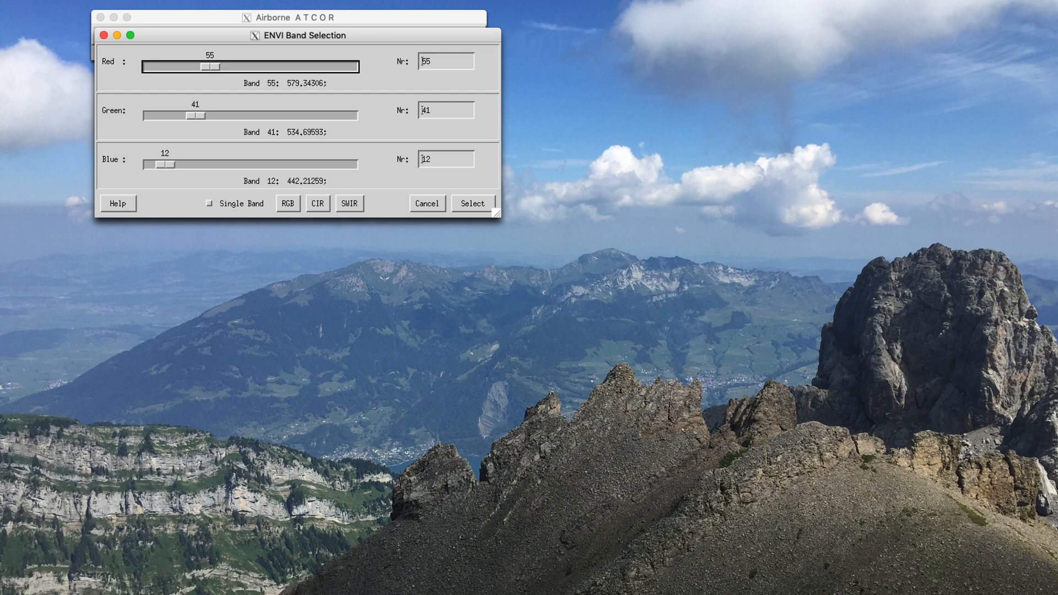
{"action": "left_click", "coordinate": [288, 203]}
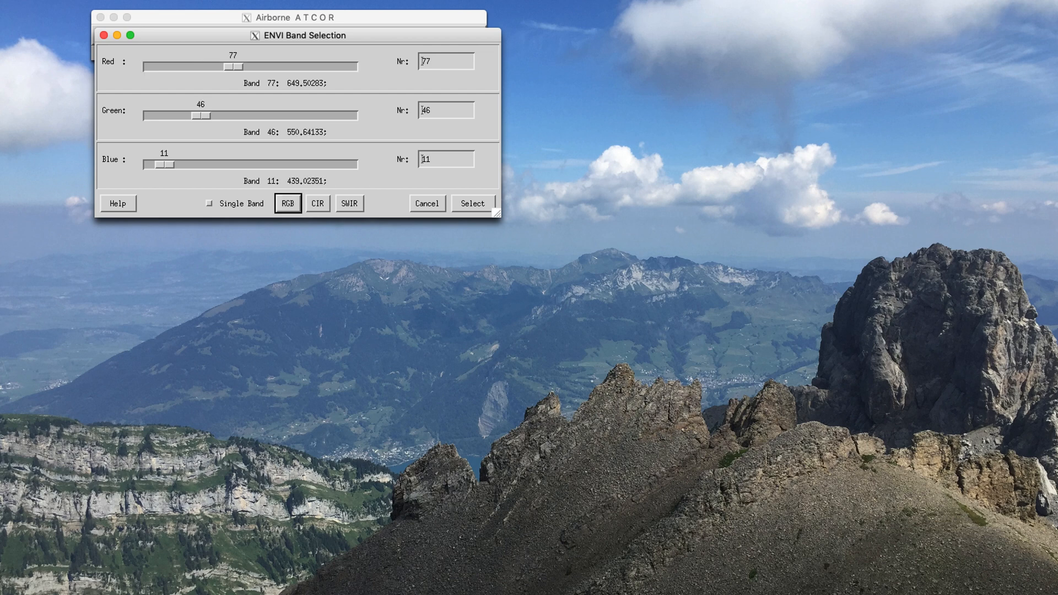
{"action": "left_click", "coordinate": [473, 204]}
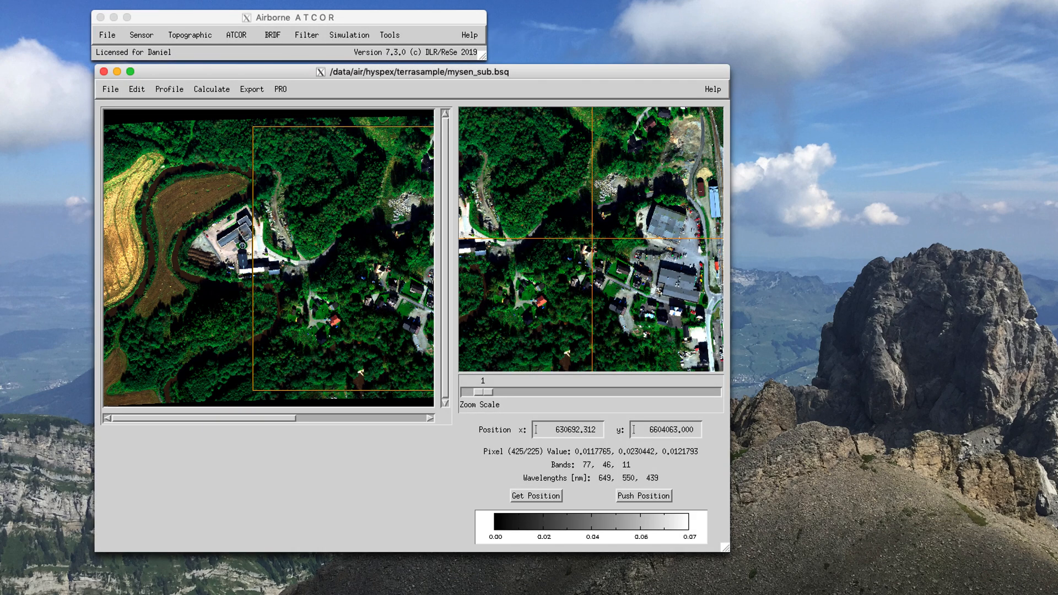
{"action": "left_click_drag", "start_coordinate": [243, 418], "coordinate": [373, 418]}
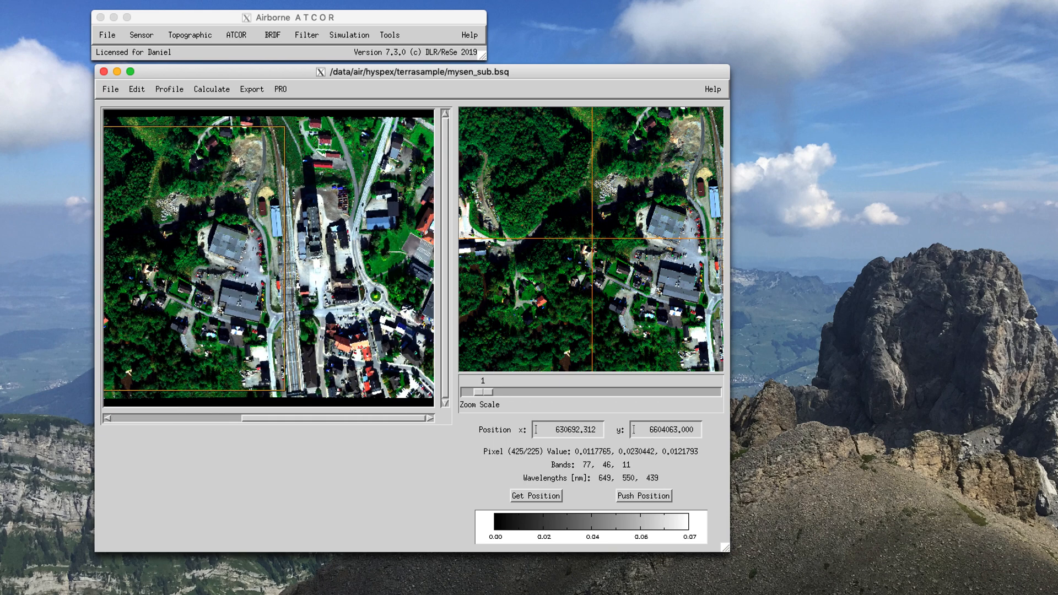
{"action": "left_click_drag", "start_coordinate": [386, 71], "coordinate": [374, 79]}
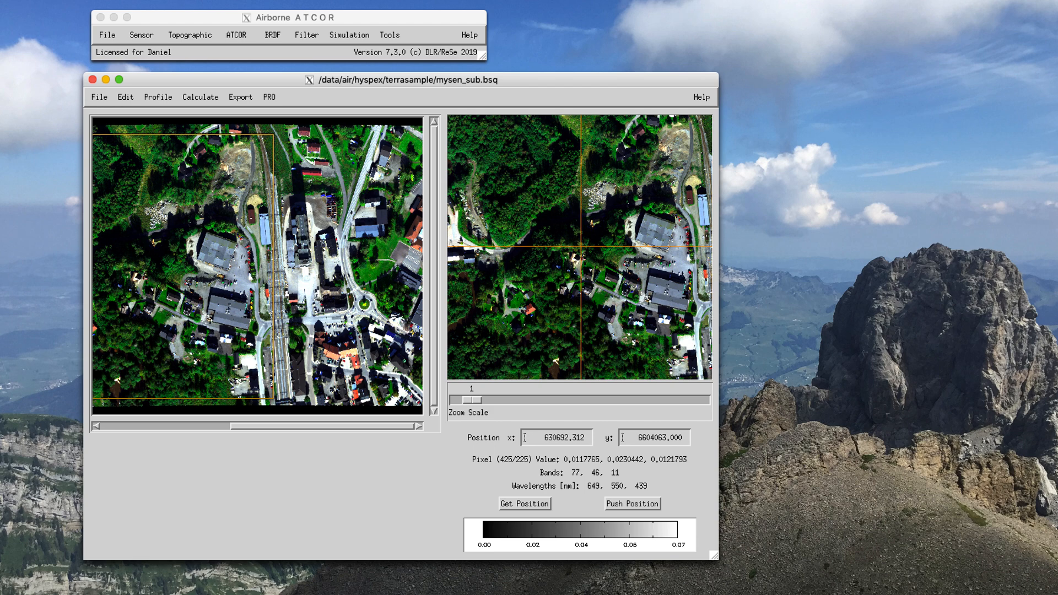
Step: Display the scan angle file mysen_sub_sca.bsq with bands 1, 2 and 3 as red, green and blue
{"action": "left_click", "coordinate": [364, 18]}
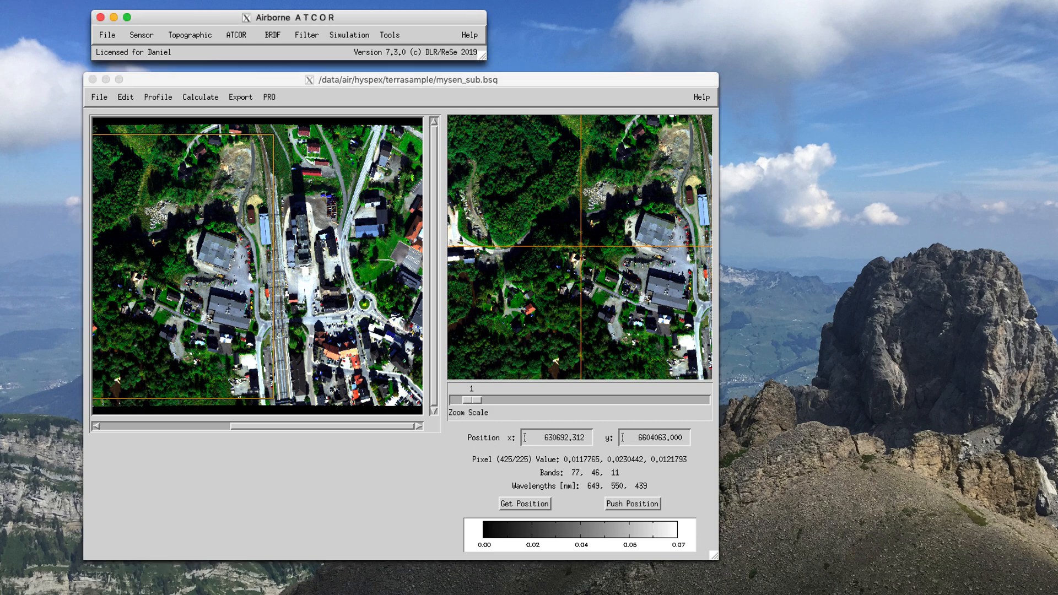
{"action": "left_click", "coordinate": [106, 35]}
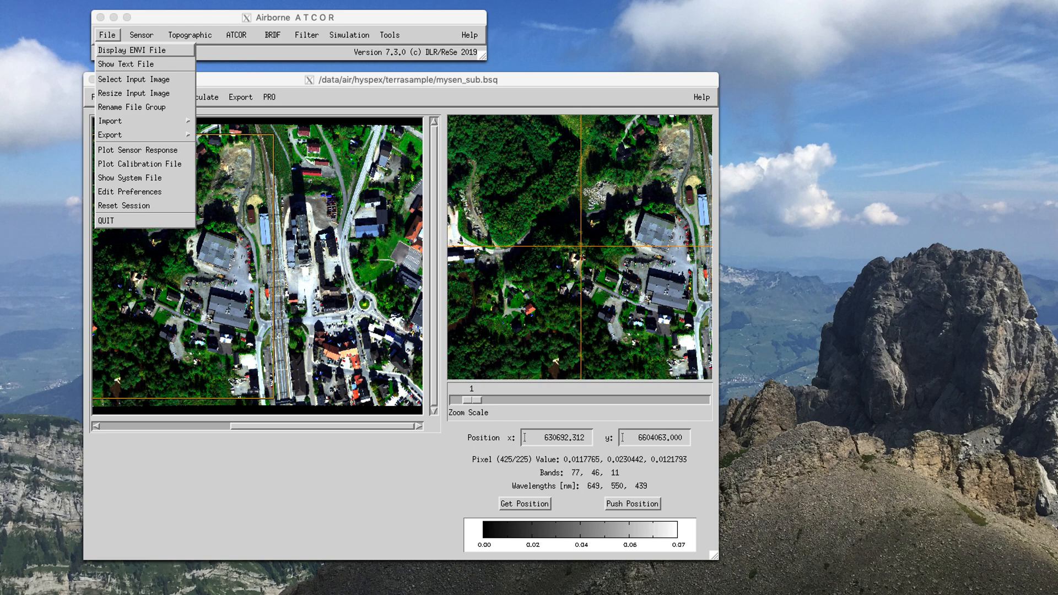
{"action": "left_click", "coordinate": [132, 50]}
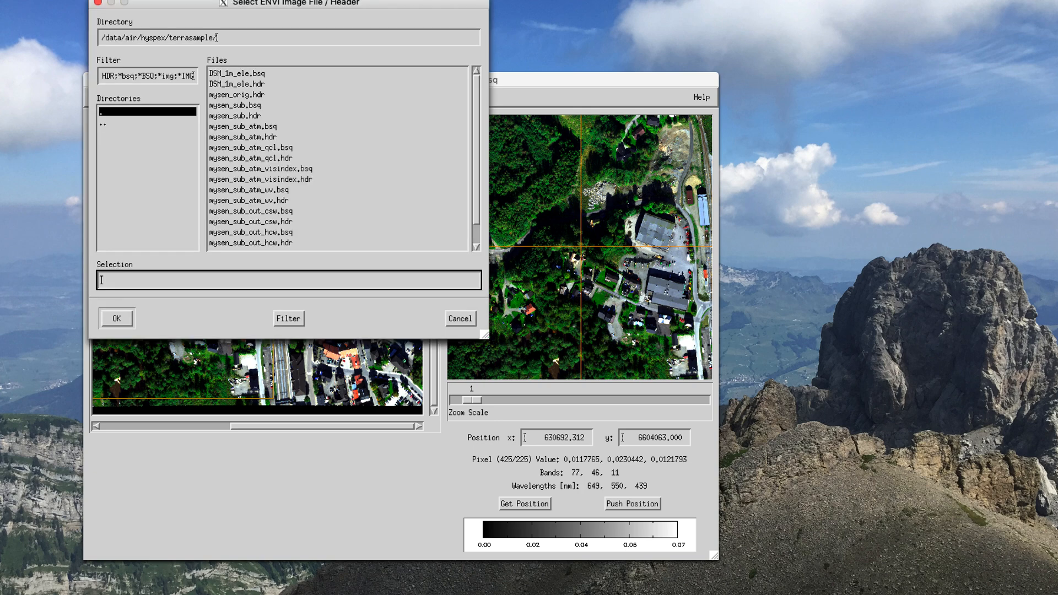
{"action": "scroll", "coordinate": [338, 158], "scroll_direction": "down", "scroll_amount": 1}
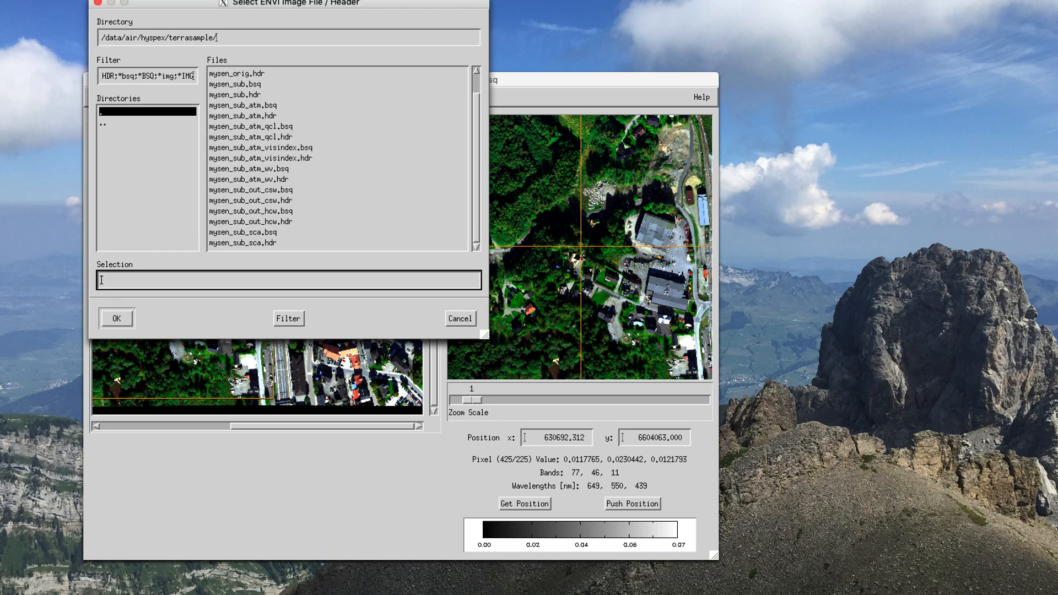
{"action": "double_click", "coordinate": [242, 232]}
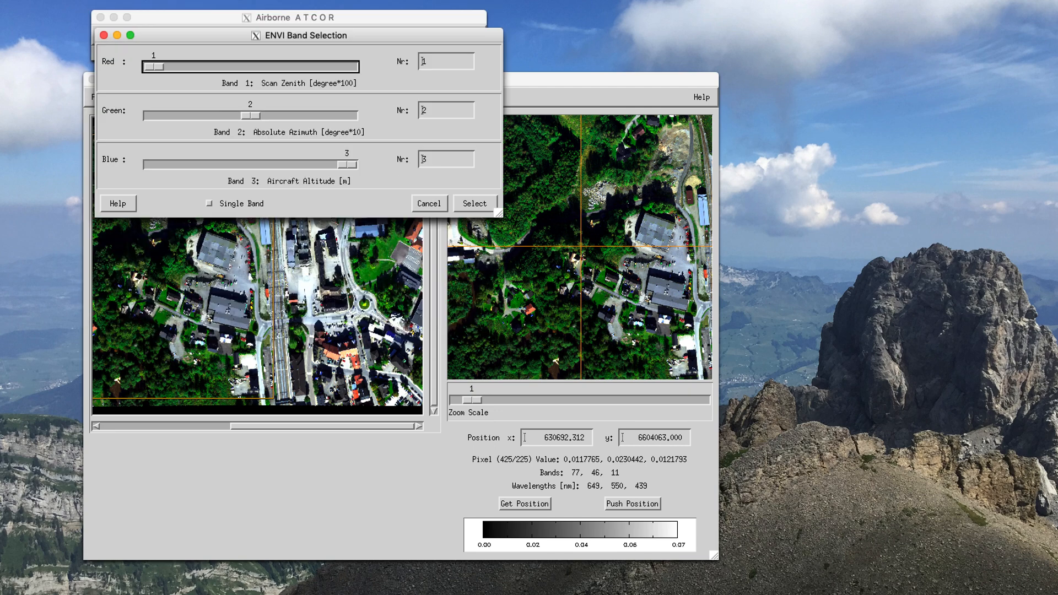
{"action": "left_click", "coordinate": [474, 203]}
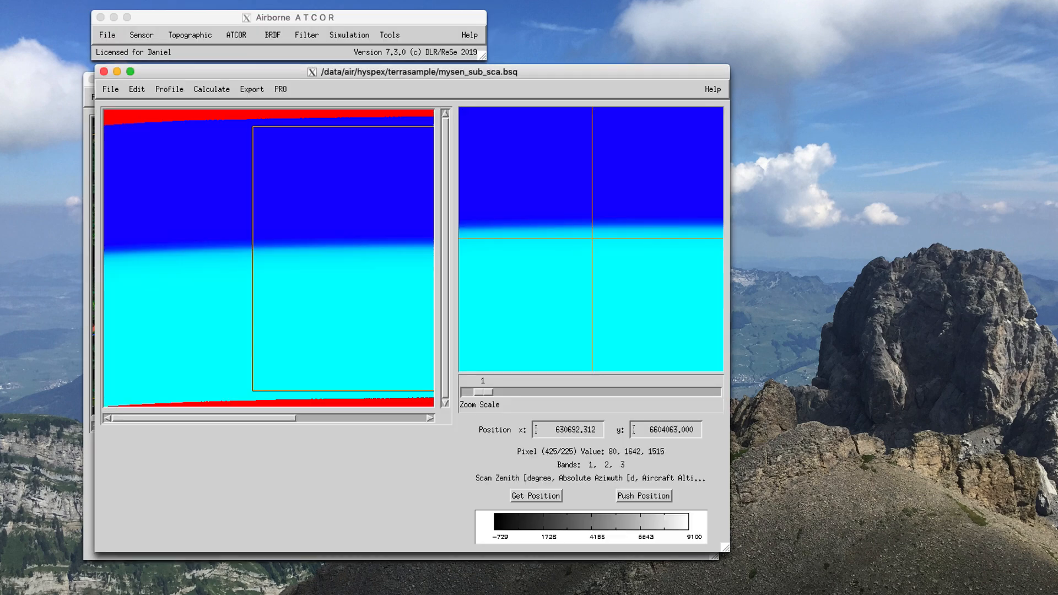
Step: Examine the scan zenith, azimuth and altitude values at several pixels across the scan angle image
{"action": "left_click", "coordinate": [241, 262]}
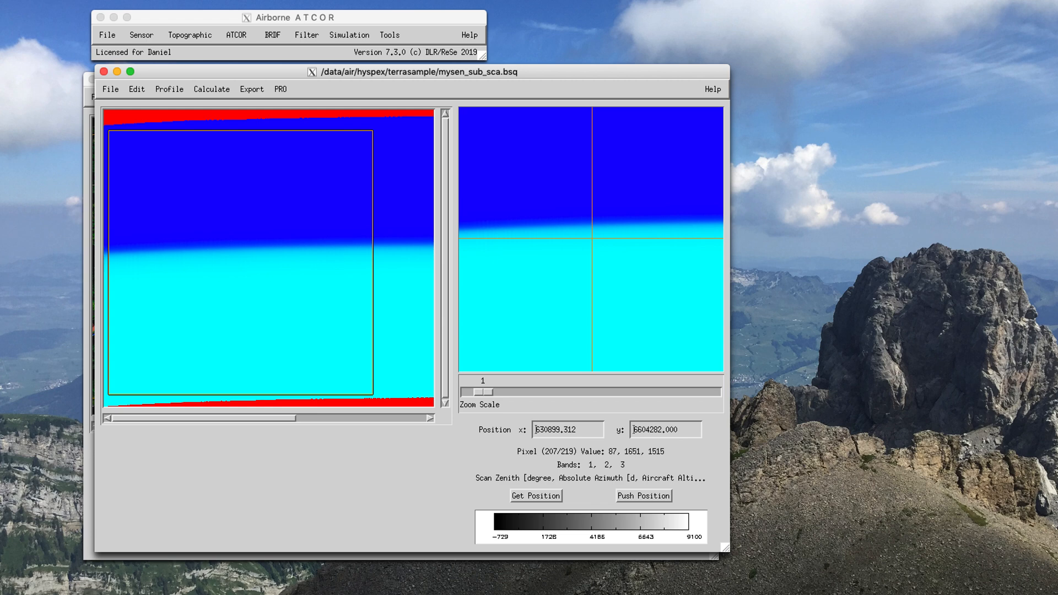
{"action": "left_click_drag", "start_coordinate": [204, 418], "coordinate": [333, 418]}
{"action": "left_click", "coordinate": [351, 189]}
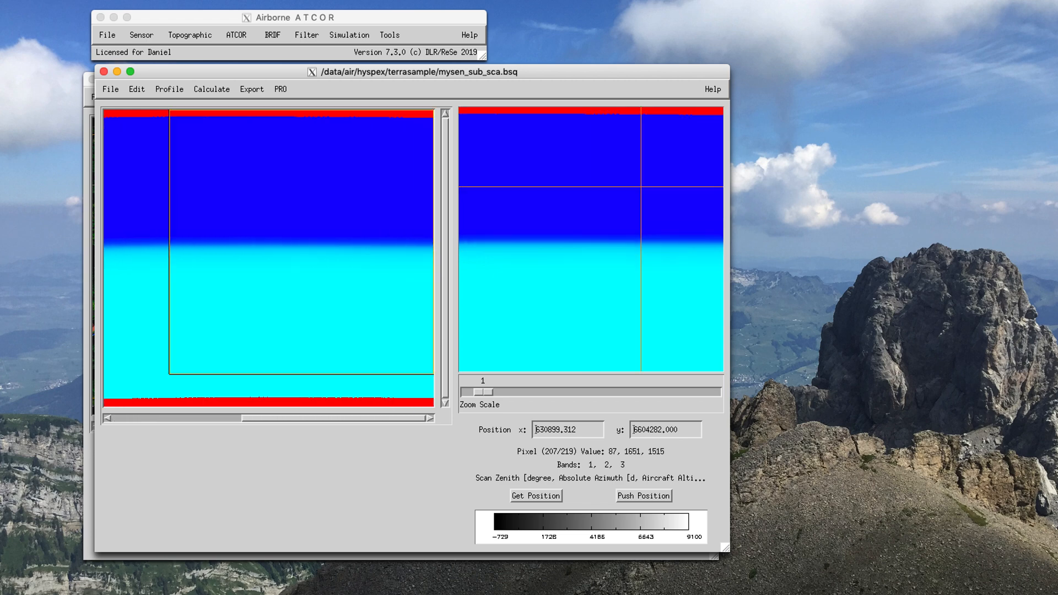
{"action": "left_click", "coordinate": [602, 338]}
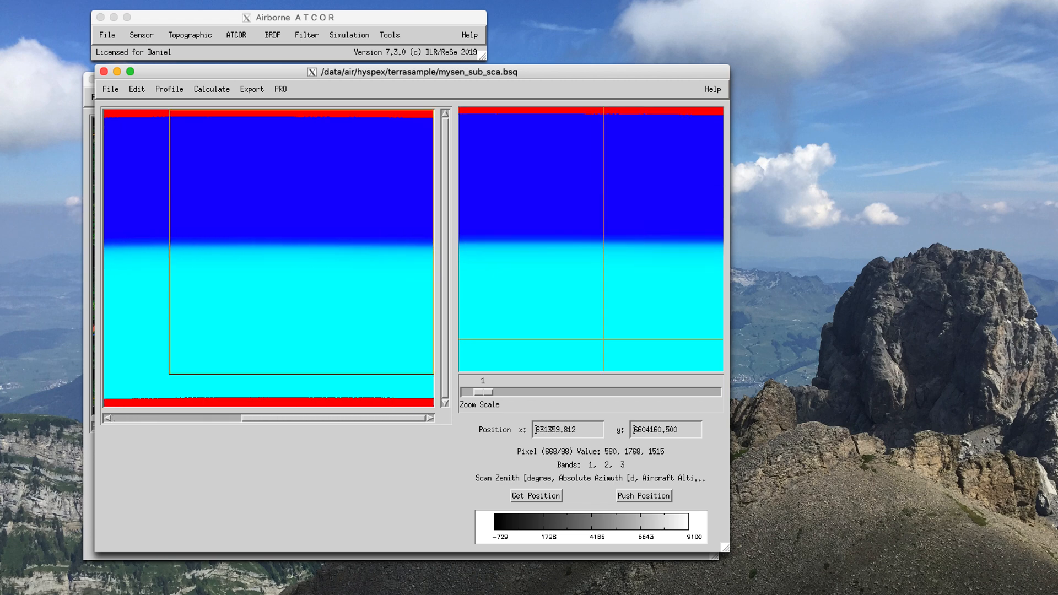
{"action": "left_click", "coordinate": [588, 196]}
{"action": "left_click", "coordinate": [573, 304]}
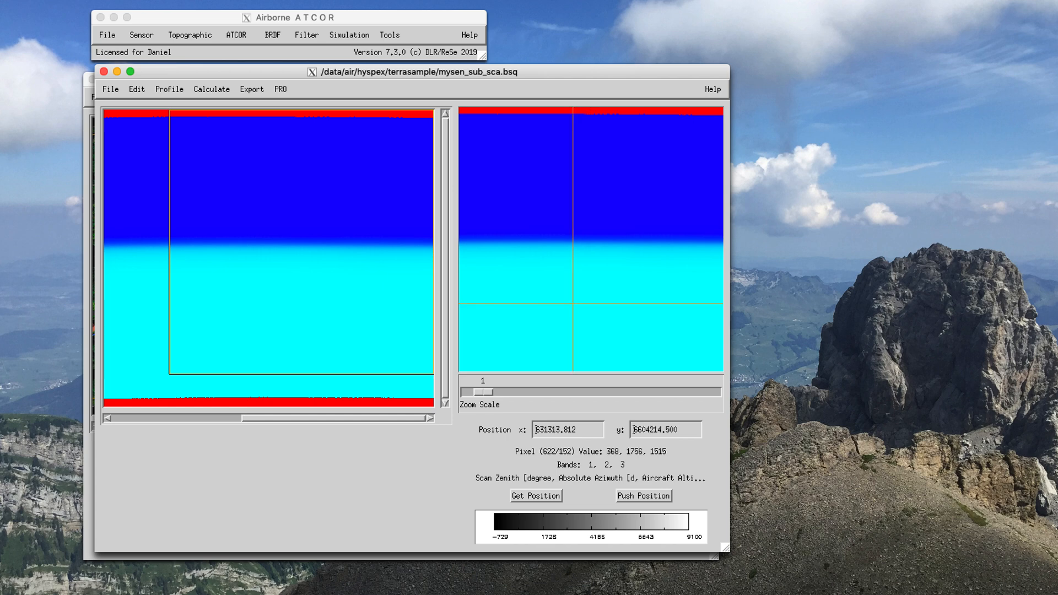
Step: Close the displays of mysen_sub_sca.bsq and mysen_sub.bsq
{"action": "left_click_drag", "start_coordinate": [418, 72], "coordinate": [456, 82]}
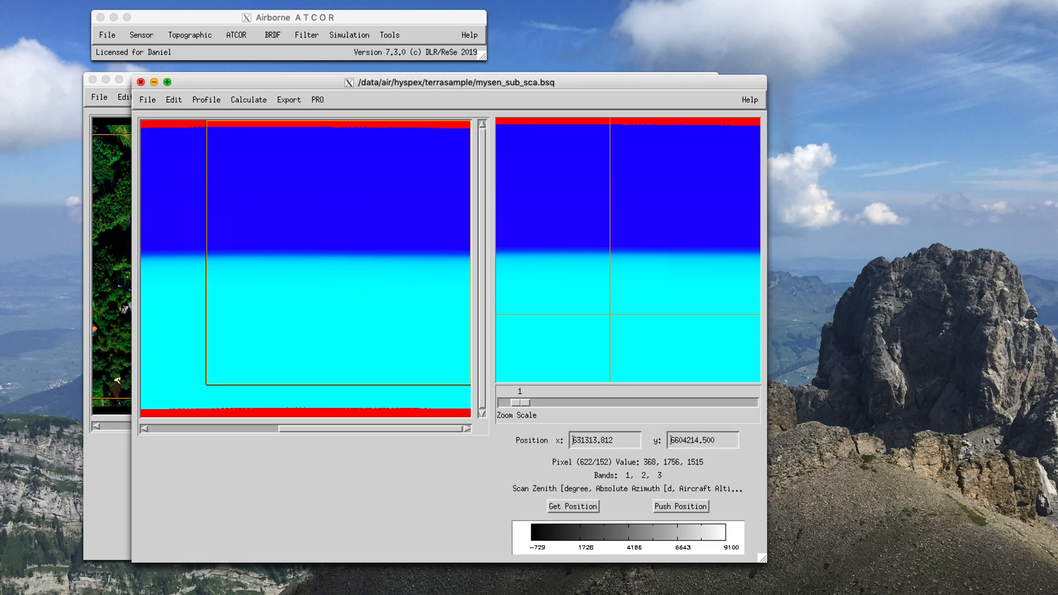
{"action": "left_click", "coordinate": [141, 81]}
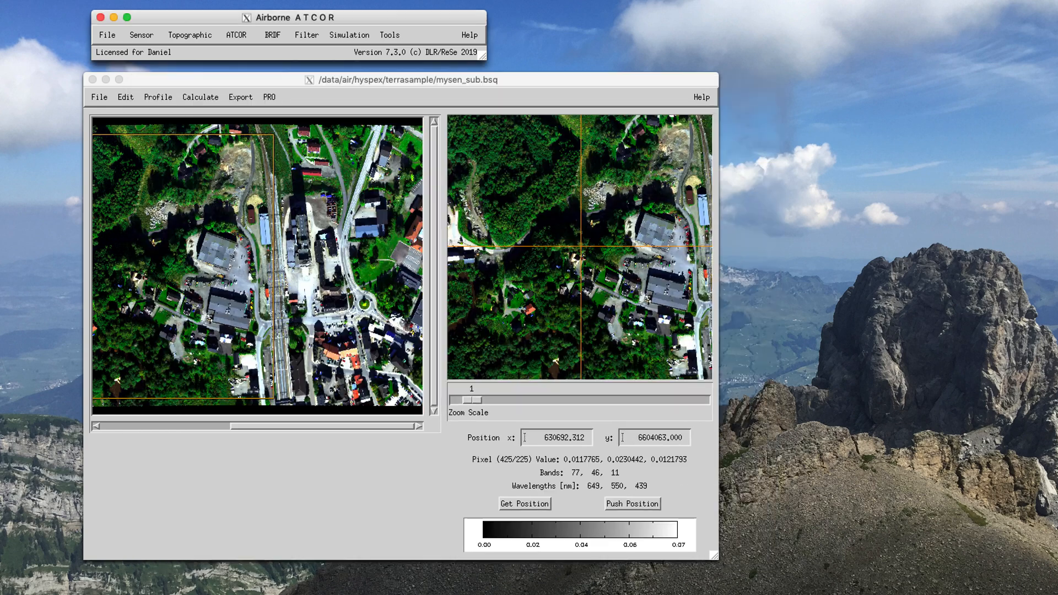
{"action": "left_click_drag", "start_coordinate": [142, 80], "coordinate": [133, 86]}
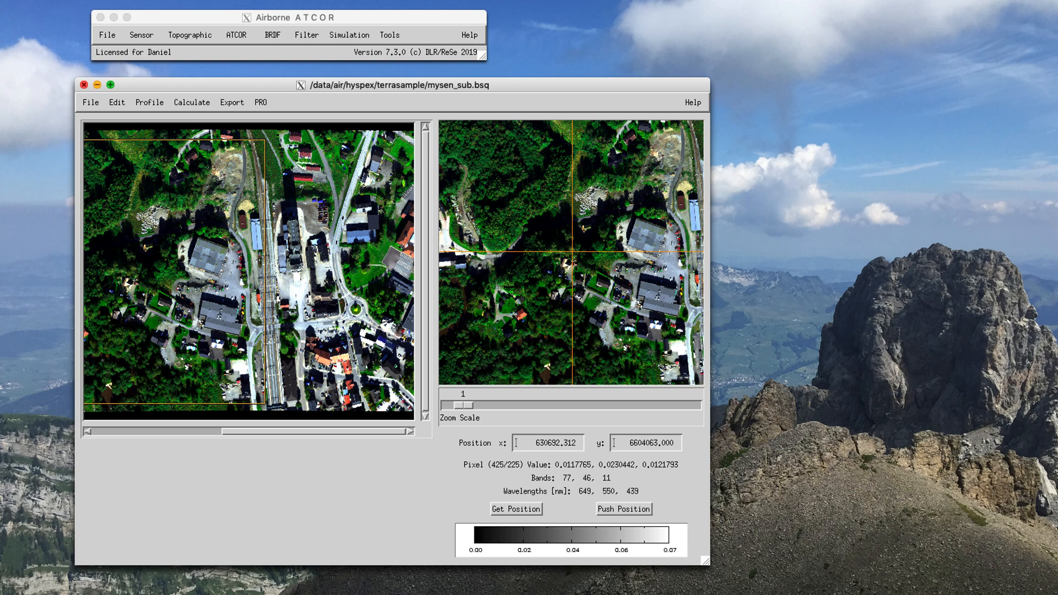
{"action": "left_click", "coordinate": [84, 85]}
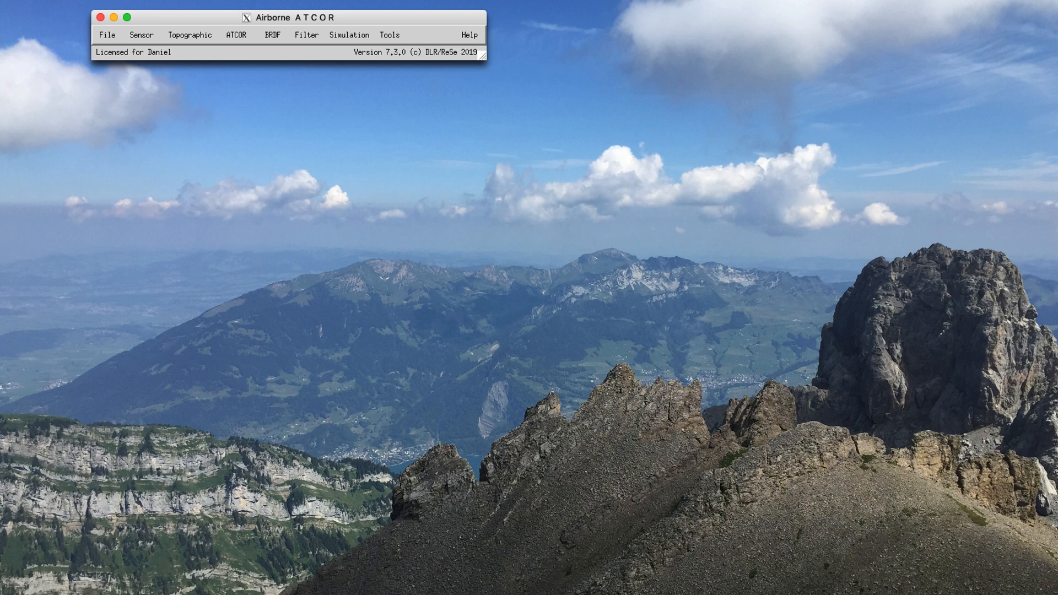
Step: Open the ATCOR-4 sensor parameter definition and place its window clear of the main window
{"action": "left_click", "coordinate": [141, 35]}
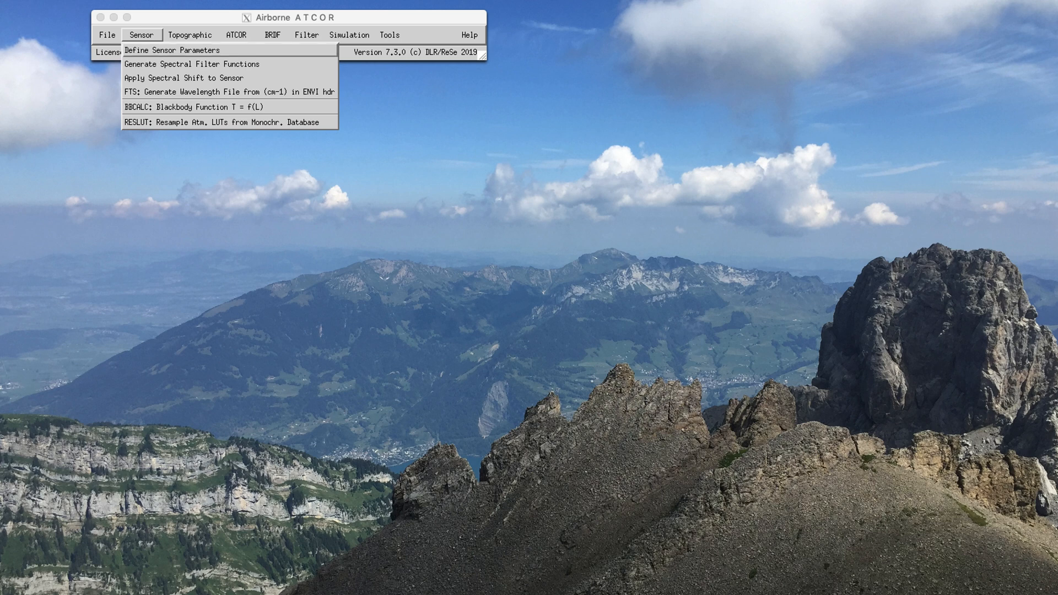
{"action": "left_click", "coordinate": [172, 50]}
{"action": "left_click_drag", "start_coordinate": [172, 48], "coordinate": [307, 95]}
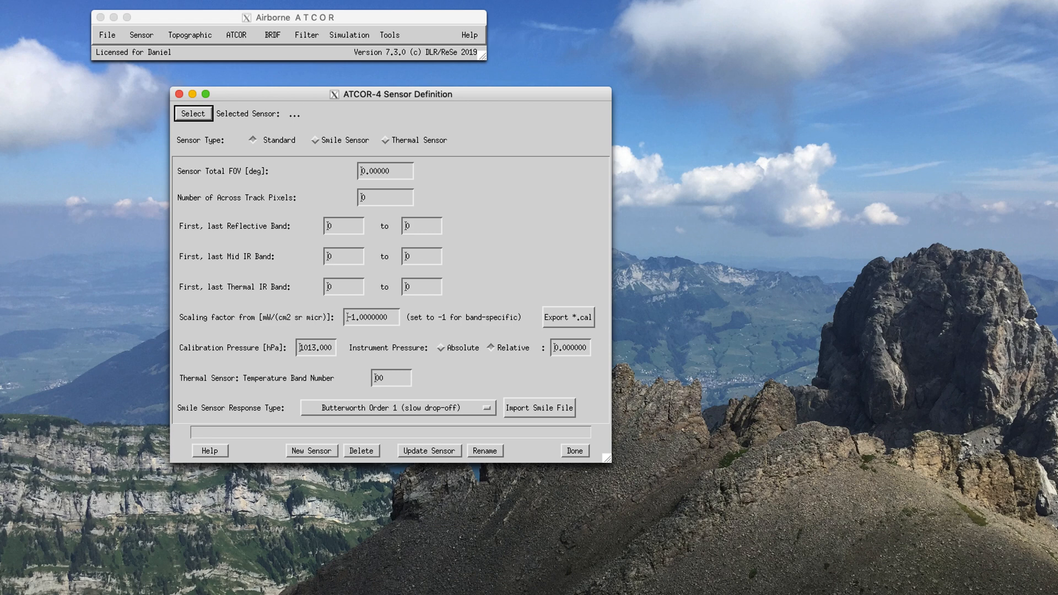
Step: Try to load the sensor by choosing only the hyspex_vnir186 folder as the sensor definition
{"action": "left_click", "coordinate": [193, 113]}
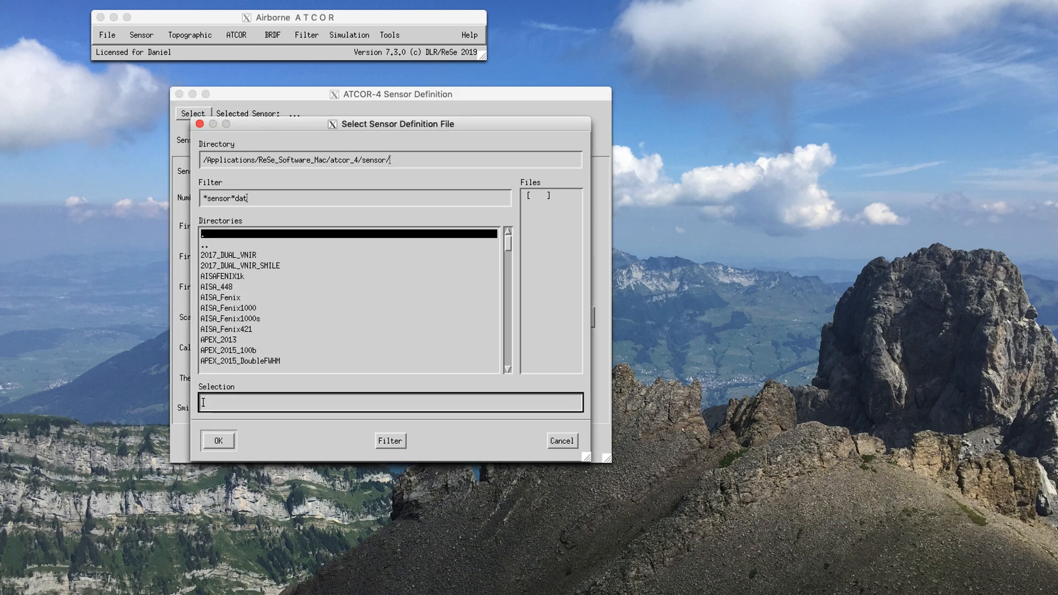
{"action": "scroll", "coordinate": [350, 297], "scroll_direction": "down", "scroll_amount": 15}
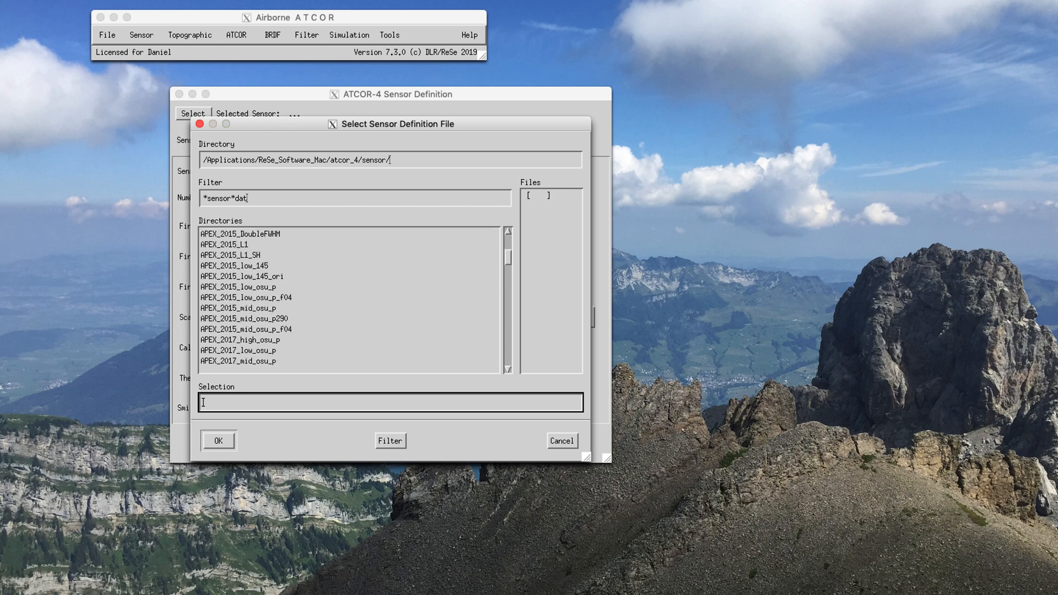
{"action": "scroll", "coordinate": [349, 297], "scroll_direction": "down", "scroll_amount": 10}
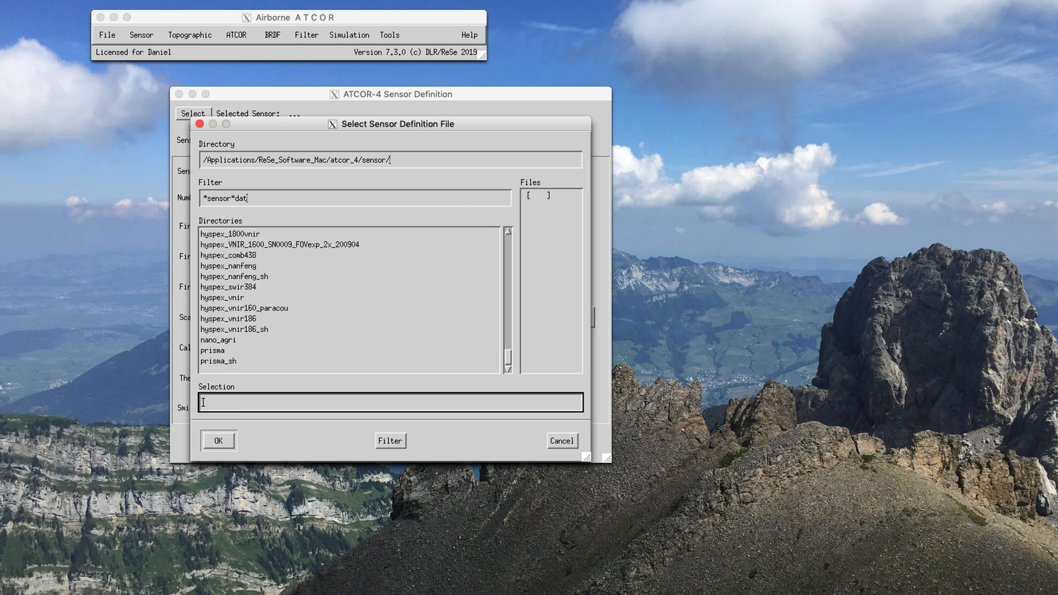
{"action": "left_click", "coordinate": [229, 319]}
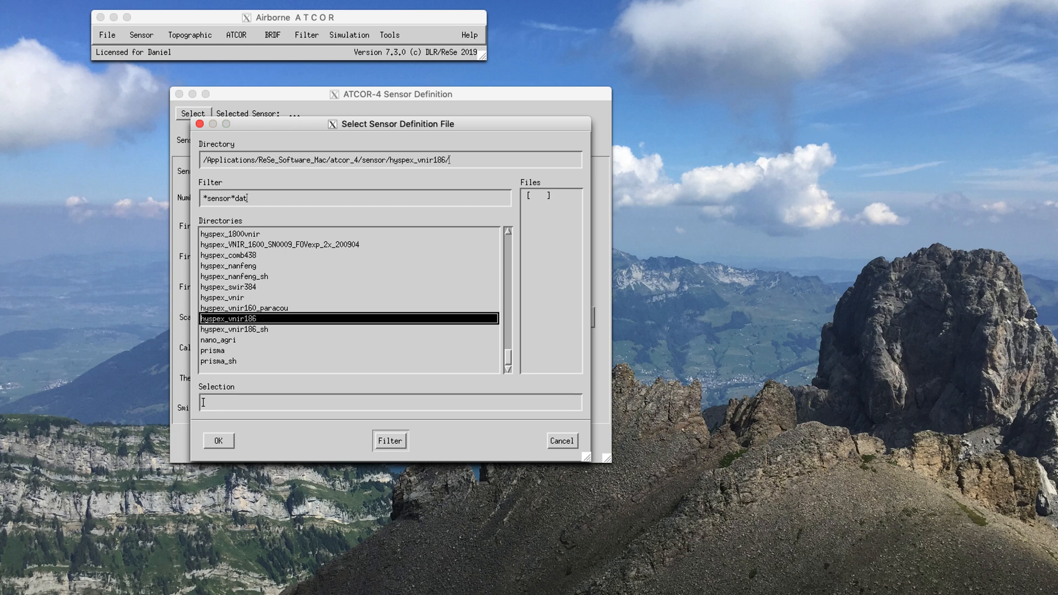
{"action": "left_click", "coordinate": [219, 441]}
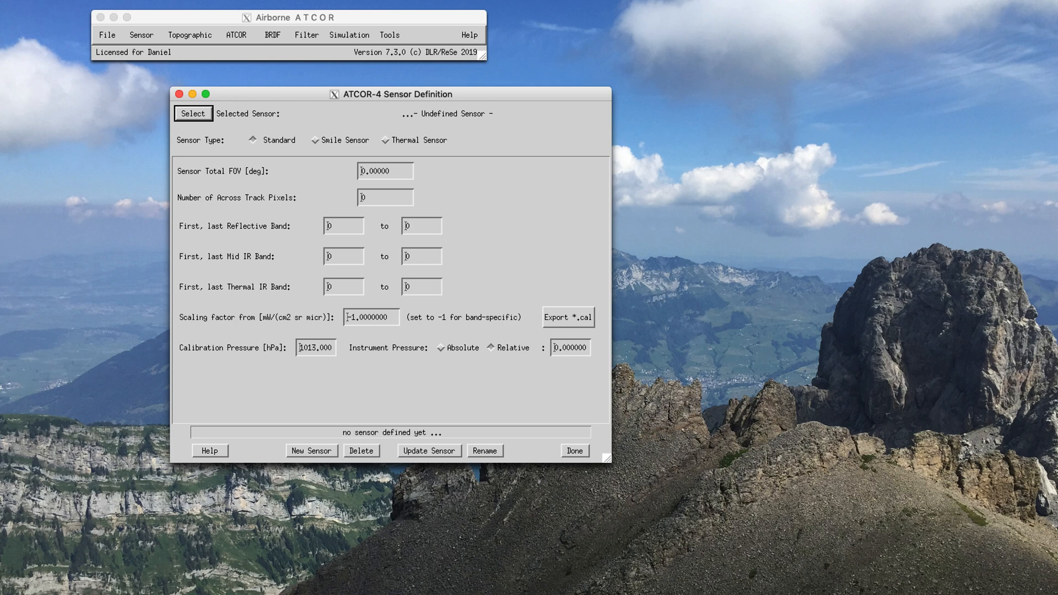
Step: Load the sensor definition file sensor_hyspex_vnir186.dat from the hyspex_vnir186 folder
{"action": "left_click", "coordinate": [193, 113]}
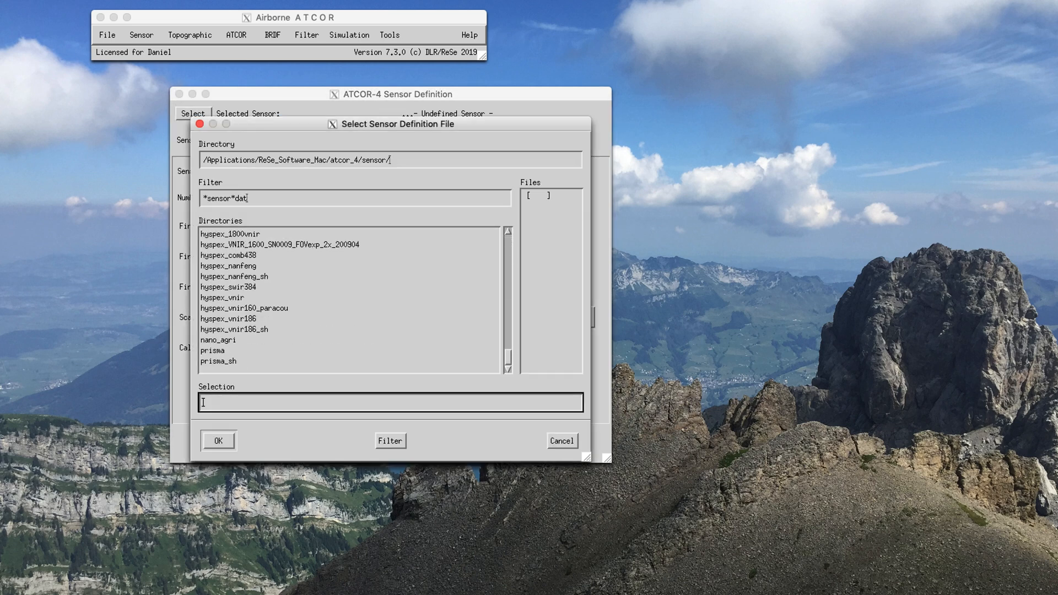
{"action": "left_click", "coordinate": [229, 318]}
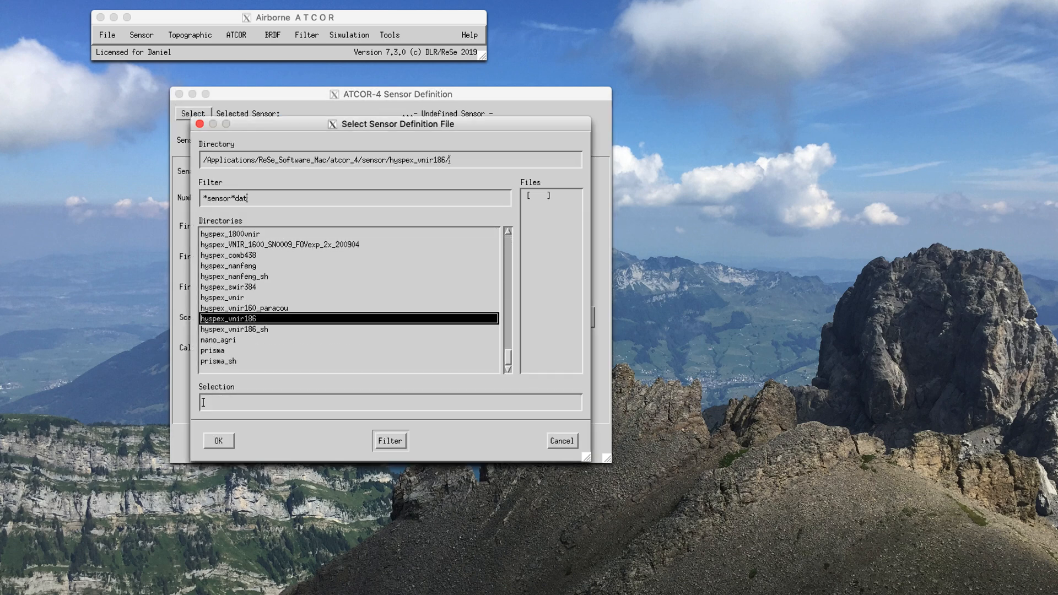
{"action": "left_click", "coordinate": [390, 440]}
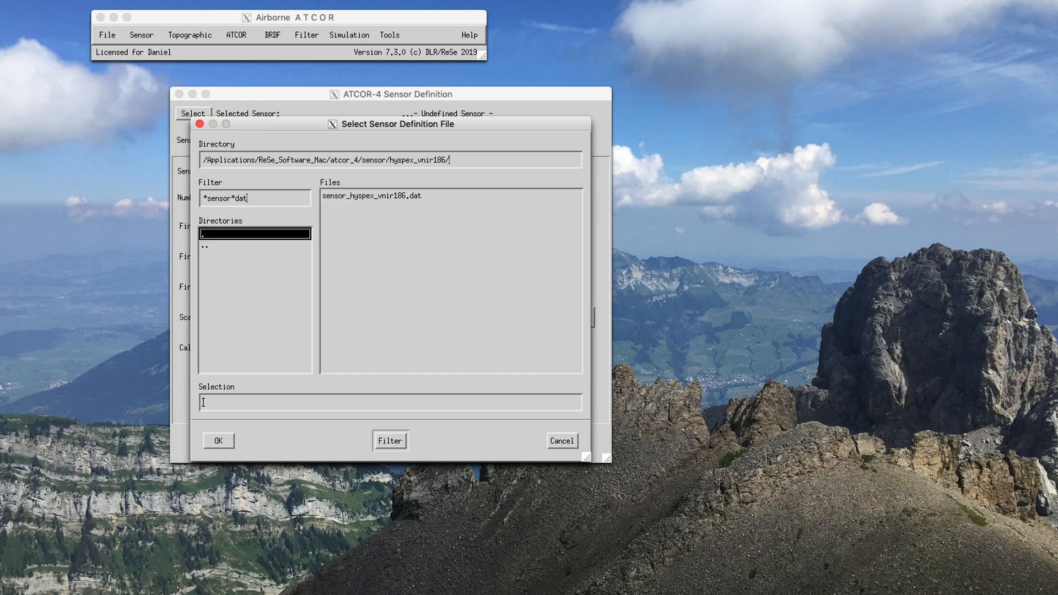
{"action": "left_click", "coordinate": [372, 195]}
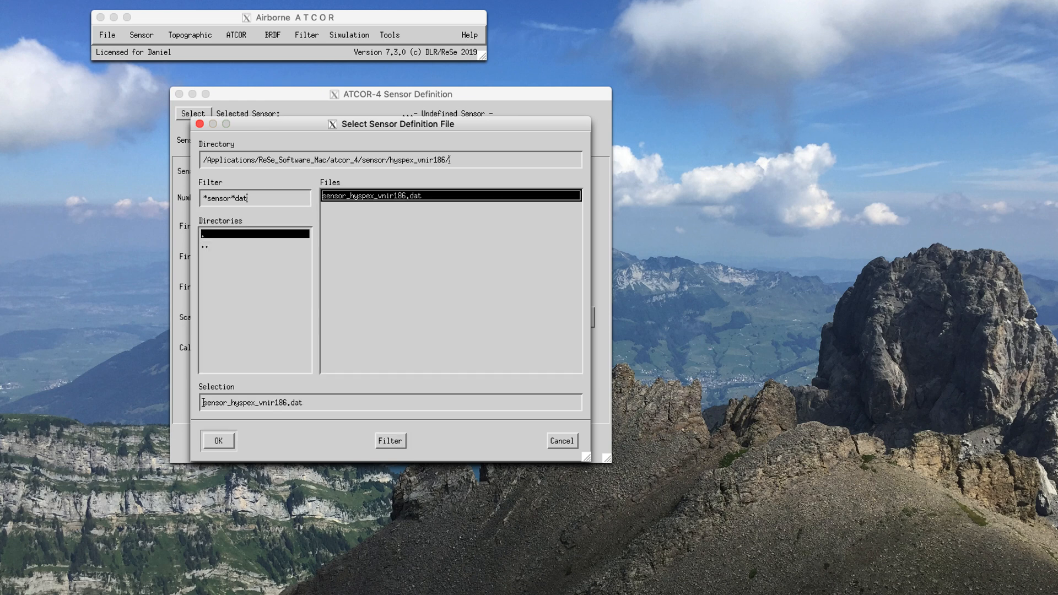
{"action": "left_click", "coordinate": [219, 441]}
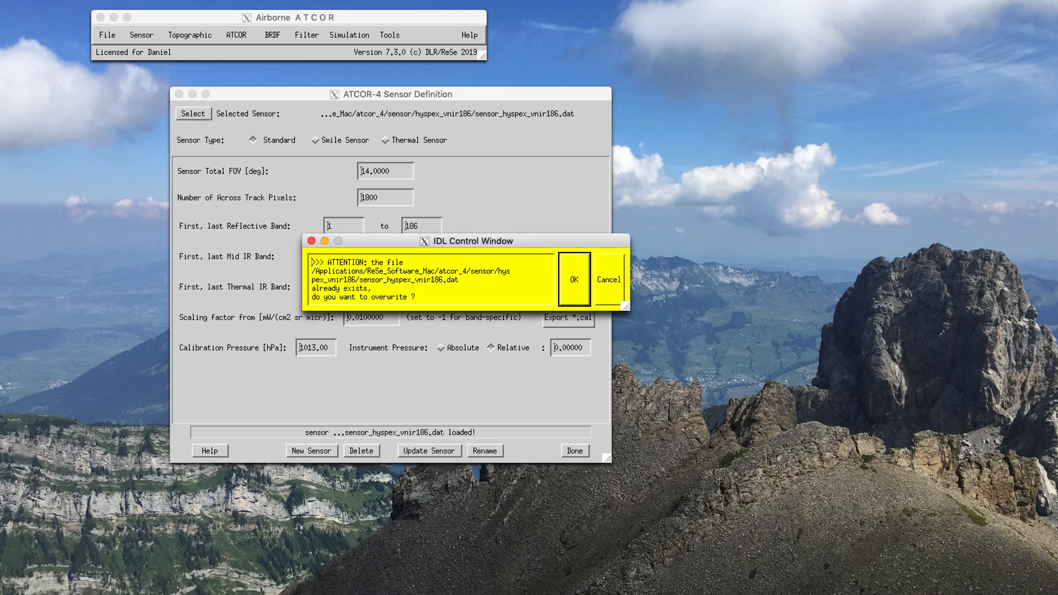
Step: Update the hyspex_vnir186 sensor by overwriting its existing definition file, and close the sensor definition
{"action": "key", "text": "Return"}
{"action": "key", "text": "Return"}
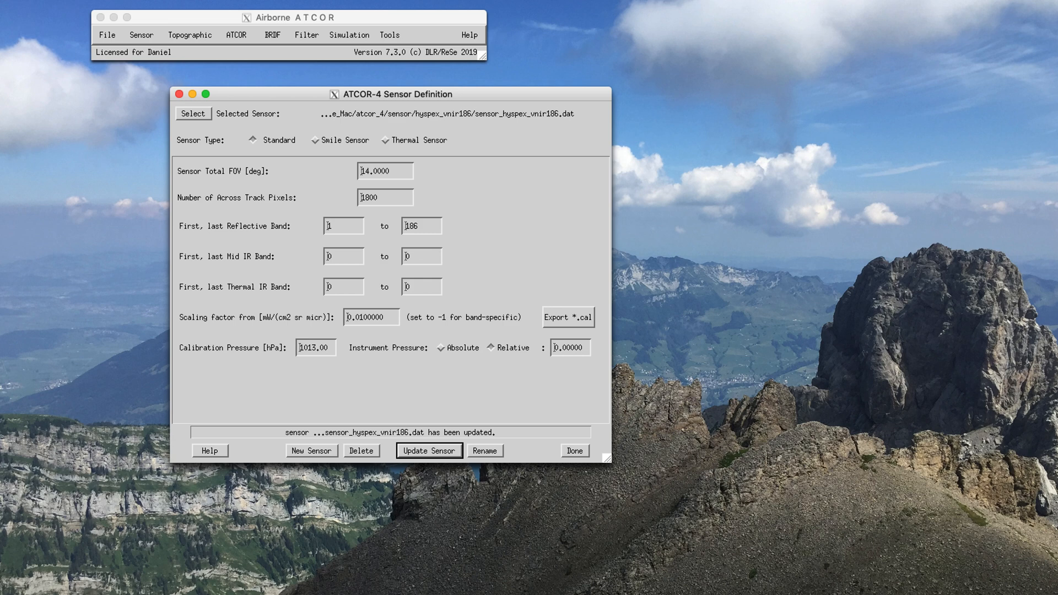
{"action": "key", "text": "super+w"}
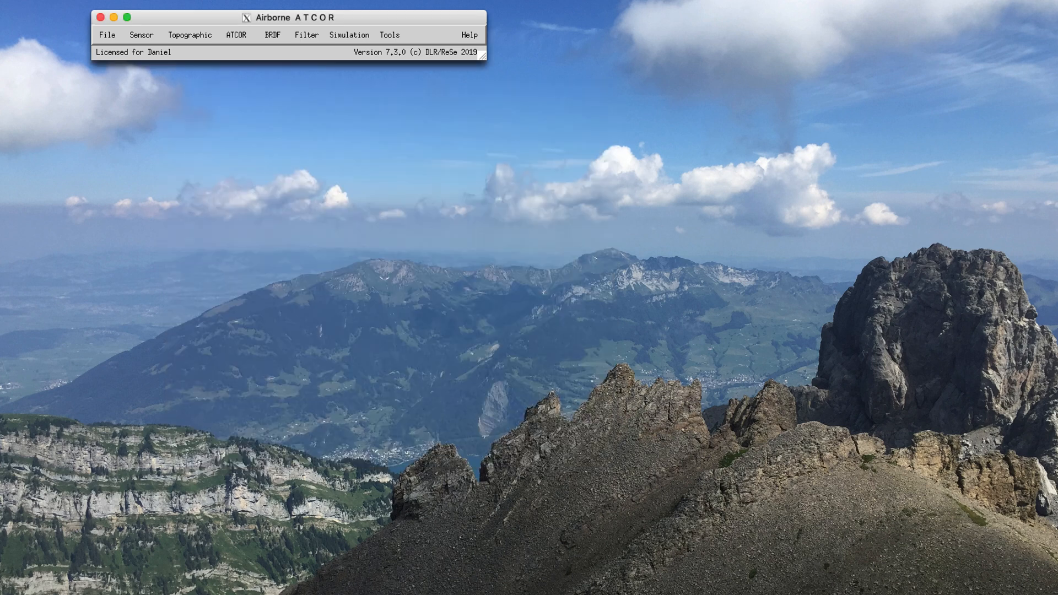
Step: Open the spectral filter function generator, move its window fully into view, and load mysen_orig.hdr as the wavelength file
{"action": "left_click", "coordinate": [142, 35]}
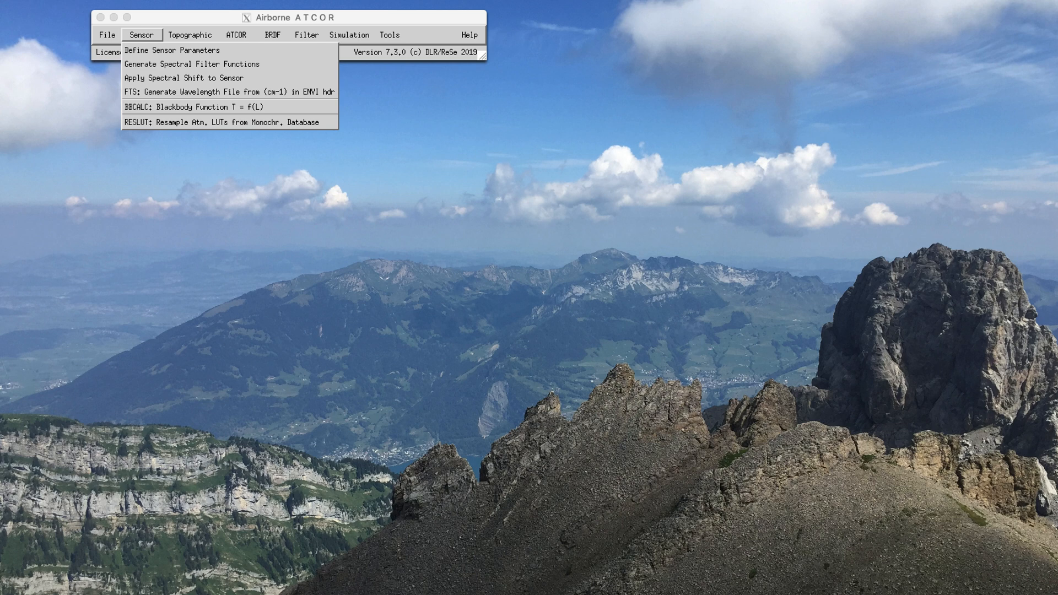
{"action": "left_click", "coordinate": [192, 65]}
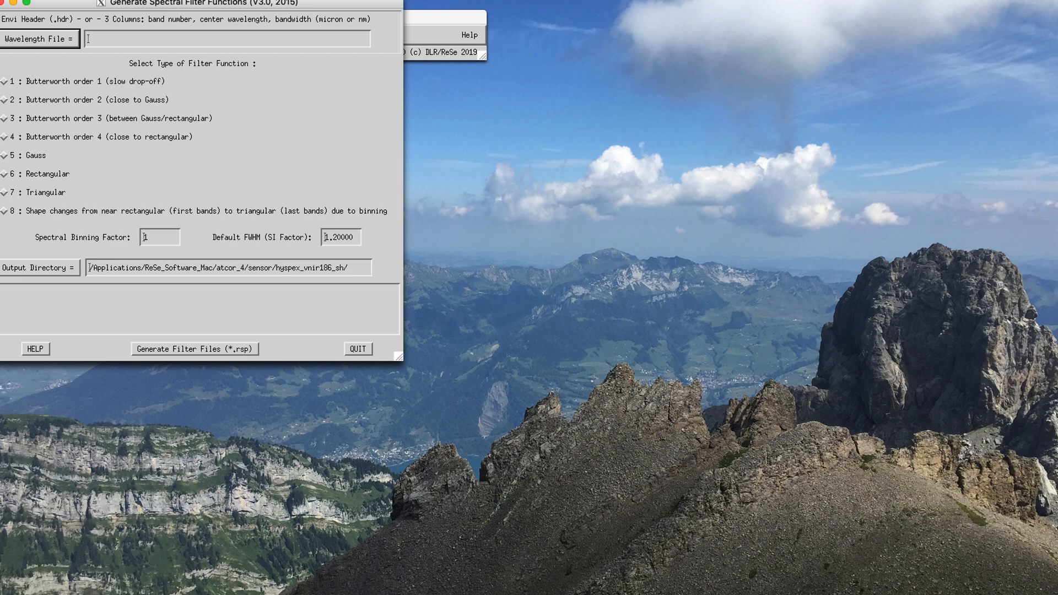
{"action": "left_click_drag", "start_coordinate": [203, 3], "coordinate": [457, 123]}
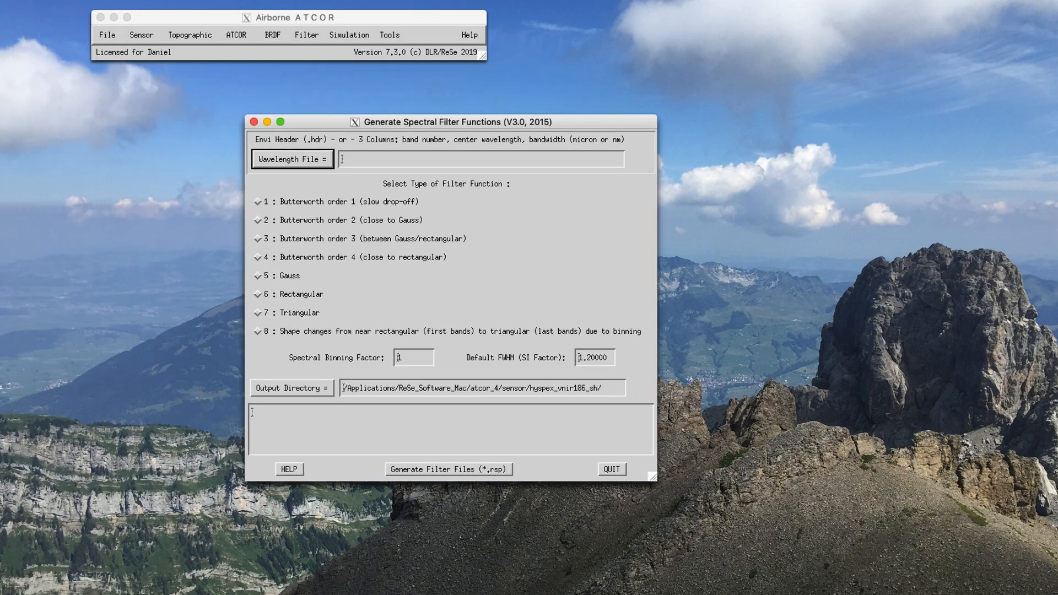
{"action": "left_click", "coordinate": [292, 159]}
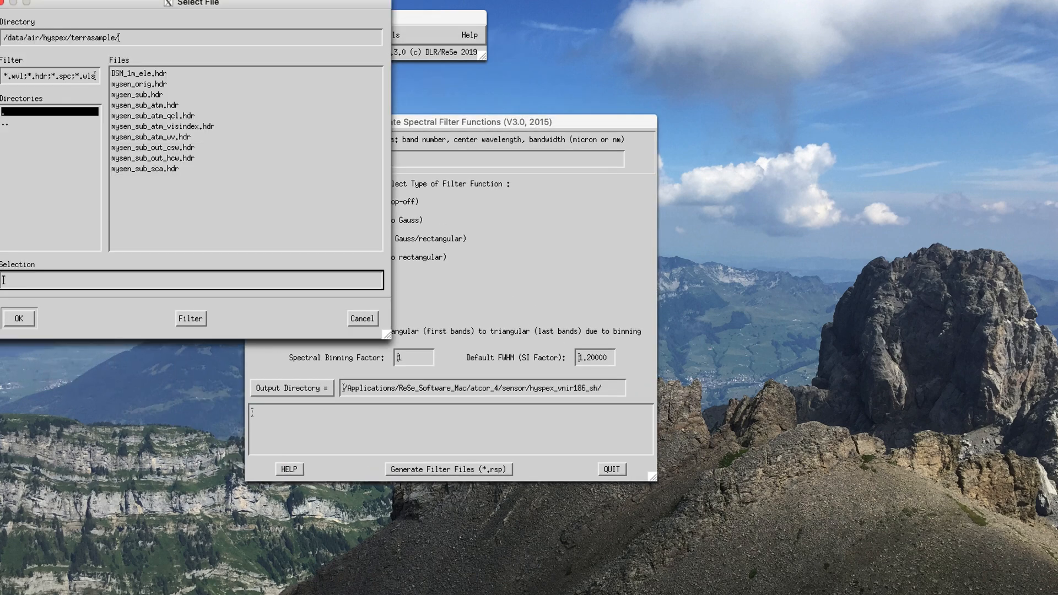
{"action": "double_click", "coordinate": [139, 85]}
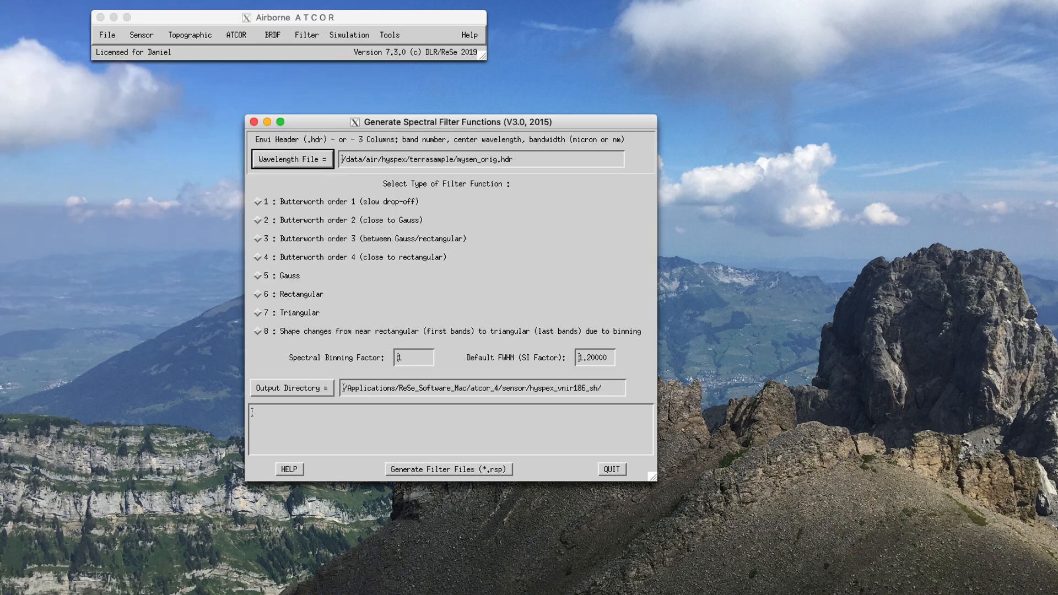
Step: Choose the Butterworth order 2 (close to Gauss) filter function and set the default FWHM factor to 1.5
{"action": "left_click", "coordinate": [258, 220]}
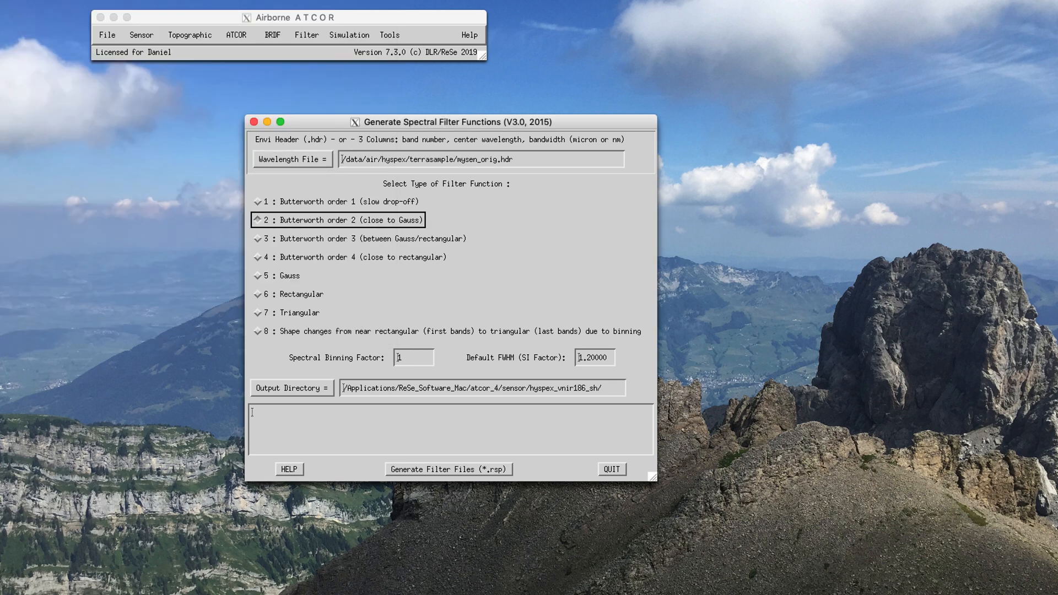
{"action": "left_click", "coordinate": [590, 358]}
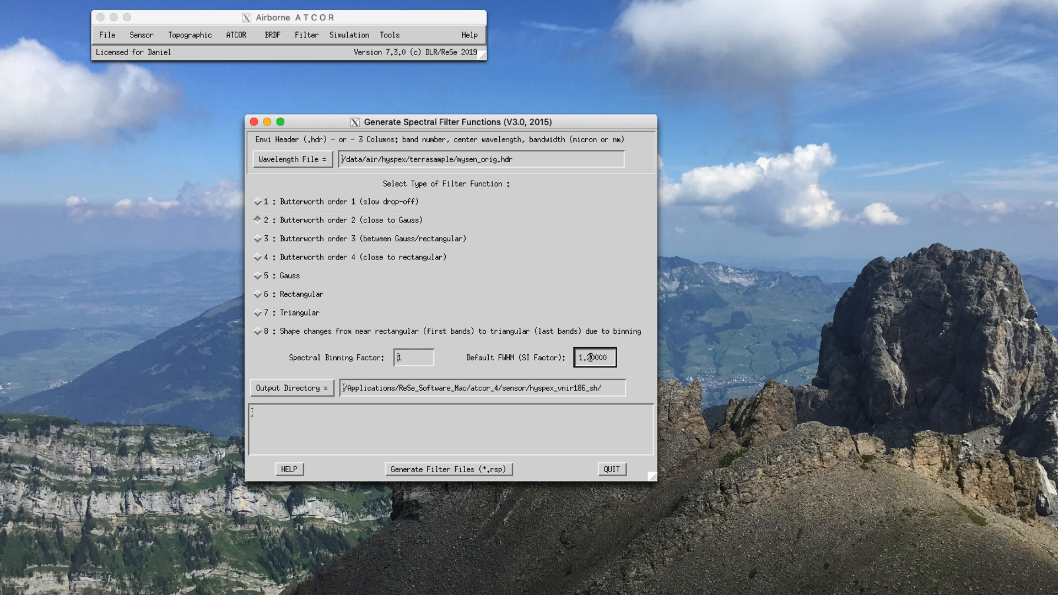
{"action": "key", "text": "BackSpace"}
{"action": "type", "text": "5"}
Step: Set the output directory for the filter files to the hyspex_vnir186 sensor folder
{"action": "left_click", "coordinate": [292, 388]}
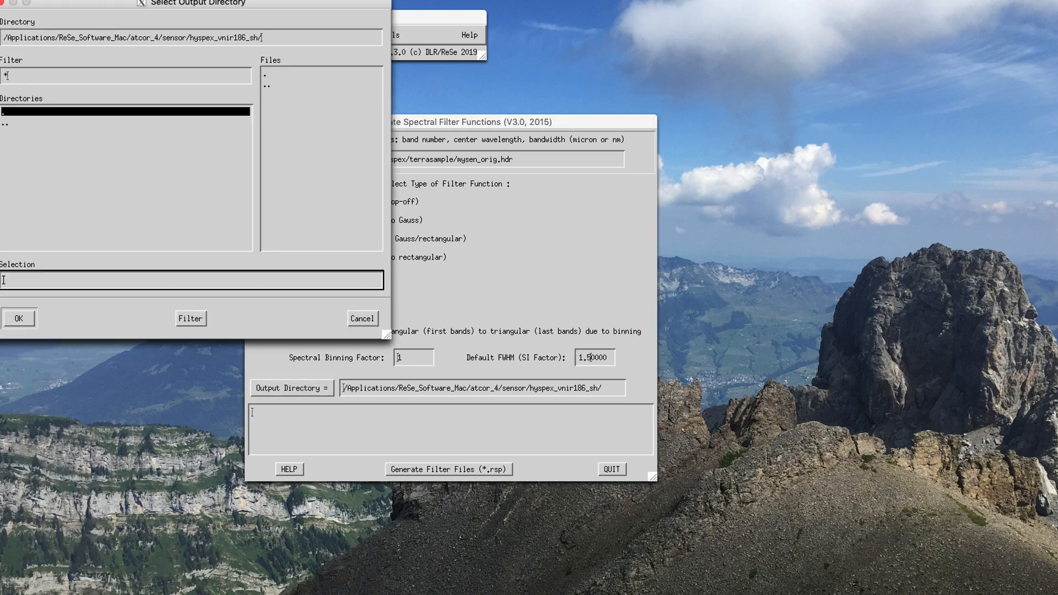
{"action": "double_click", "coordinate": [5, 123]}
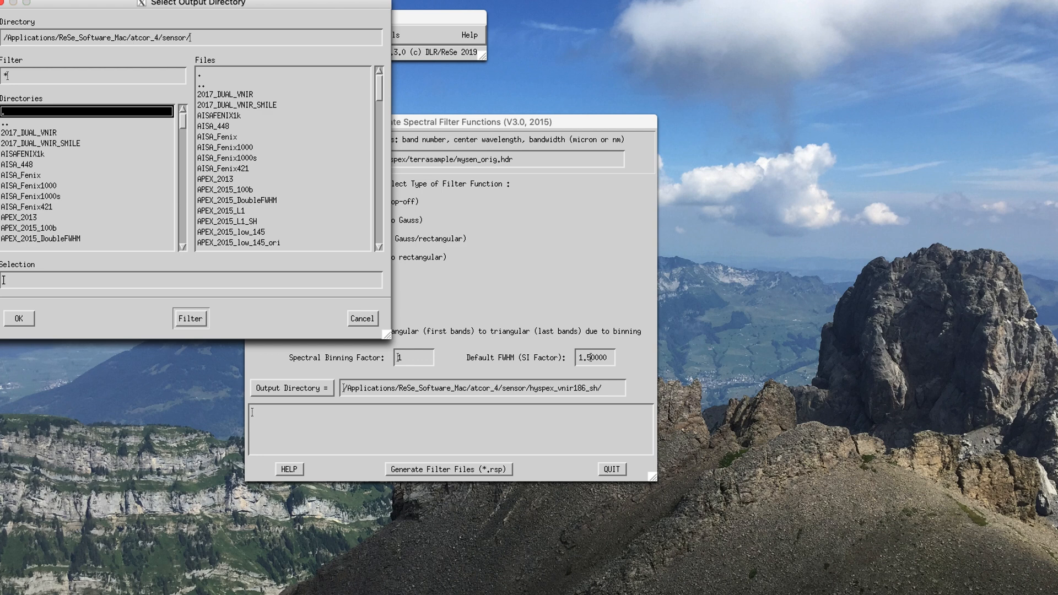
{"action": "left_click_drag", "start_coordinate": [198, 3], "coordinate": [222, 16]}
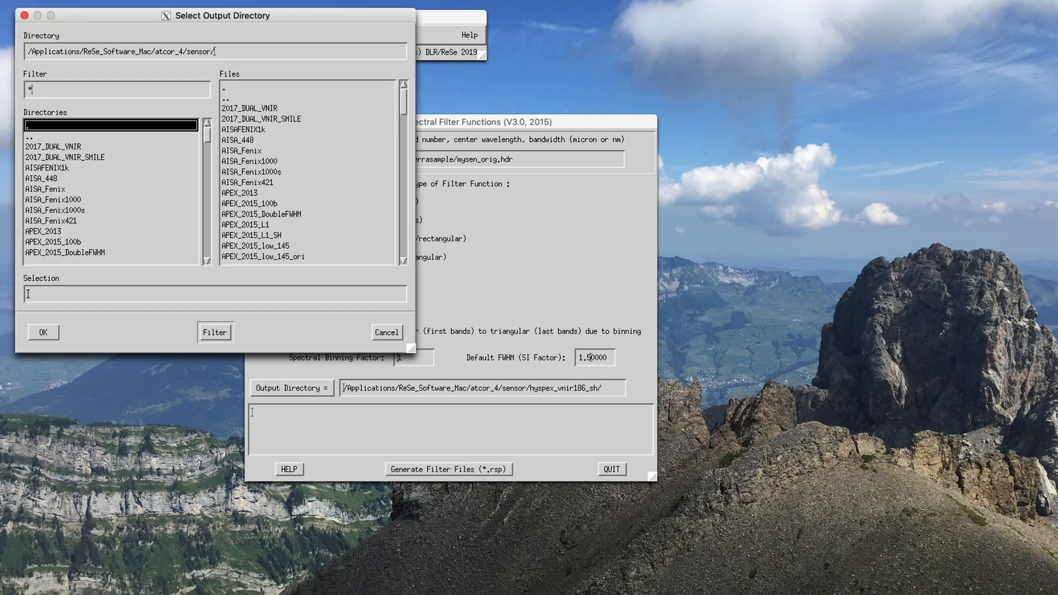
{"action": "scroll", "coordinate": [309, 172], "scroll_direction": "down", "scroll_amount": 10}
{"action": "scroll", "coordinate": [309, 172], "scroll_direction": "down", "scroll_amount": 8}
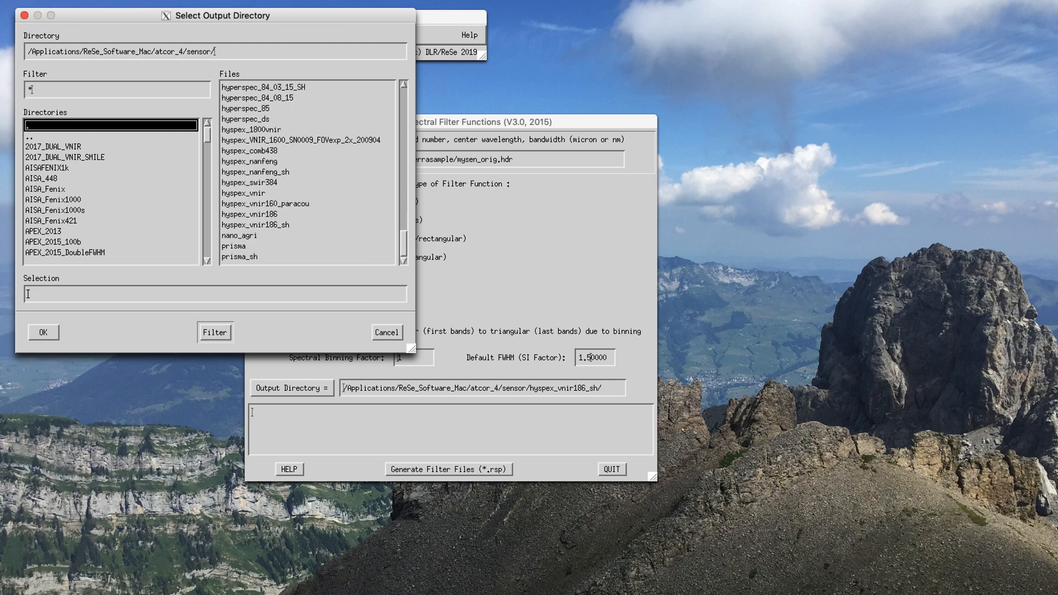
{"action": "double_click", "coordinate": [248, 214]}
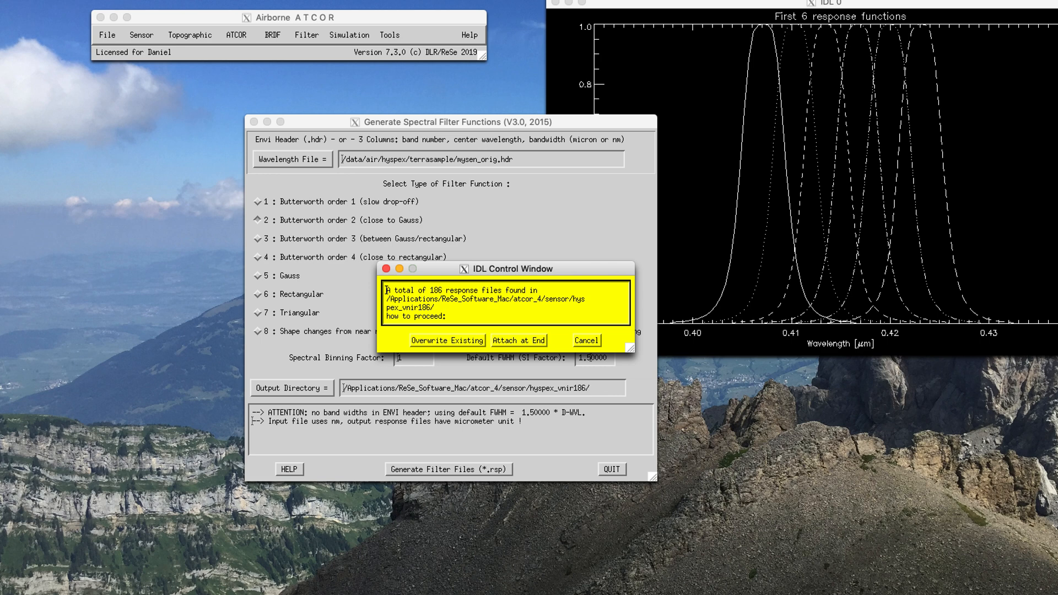
Step: Generate the filter files by overwriting the existing response files, and close the response function plot and the filter generator
{"action": "left_click", "coordinate": [447, 340]}
{"action": "left_click_drag", "start_coordinate": [738, 2], "coordinate": [656, 25]}
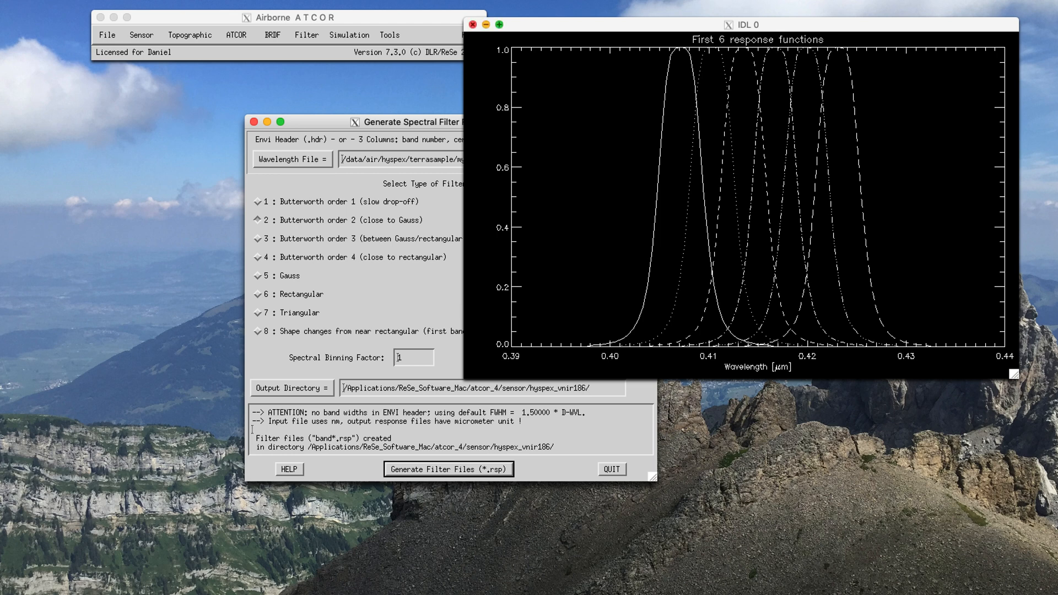
{"action": "left_click", "coordinate": [473, 25]}
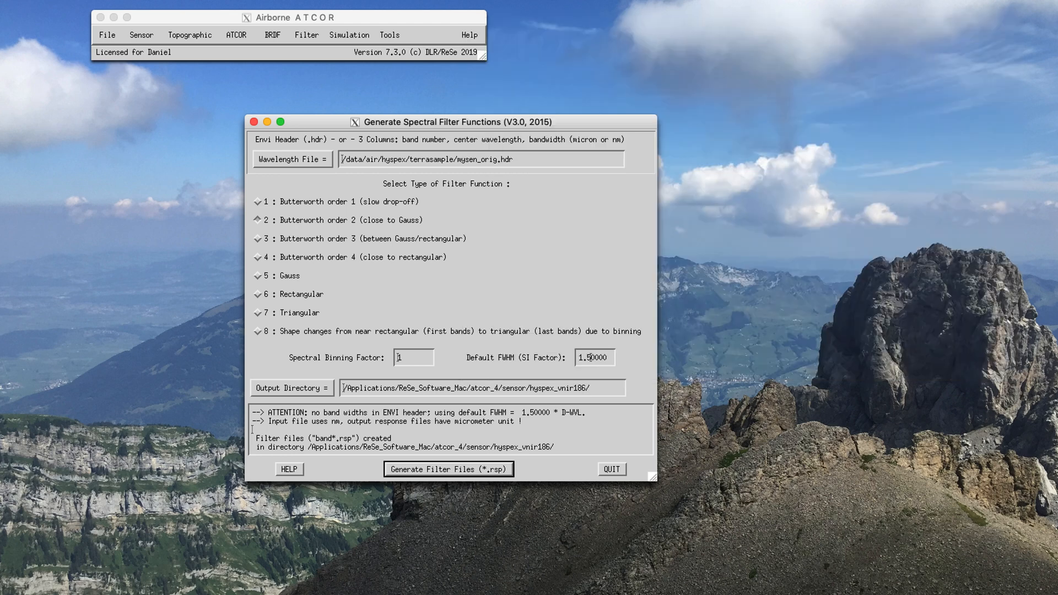
{"action": "left_click", "coordinate": [611, 469]}
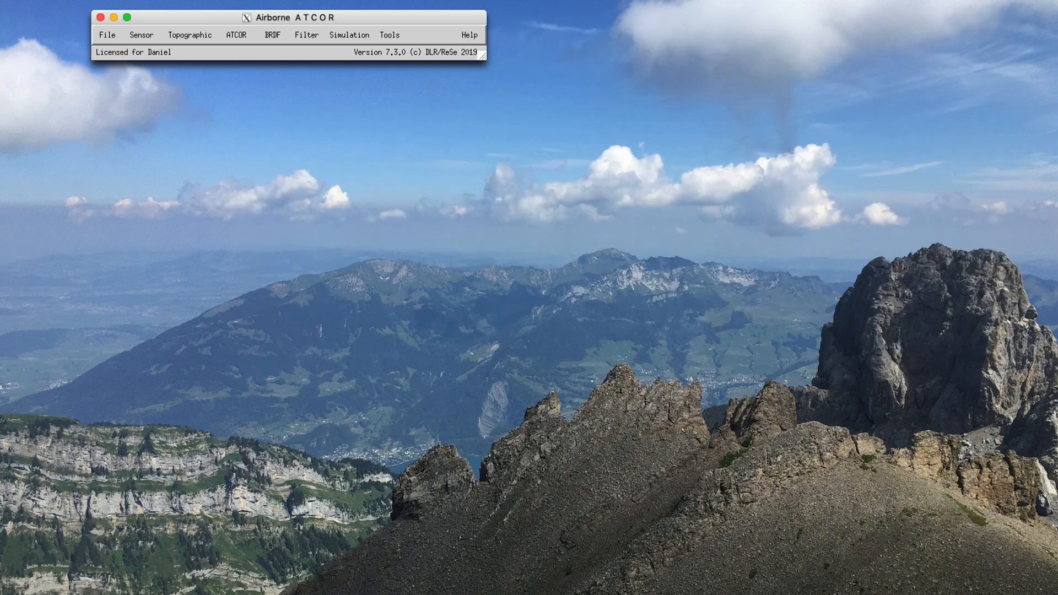
Step: Open RESLUT for resampling the atmospheric LUTs and choose the reflective region
{"action": "left_click", "coordinate": [141, 35]}
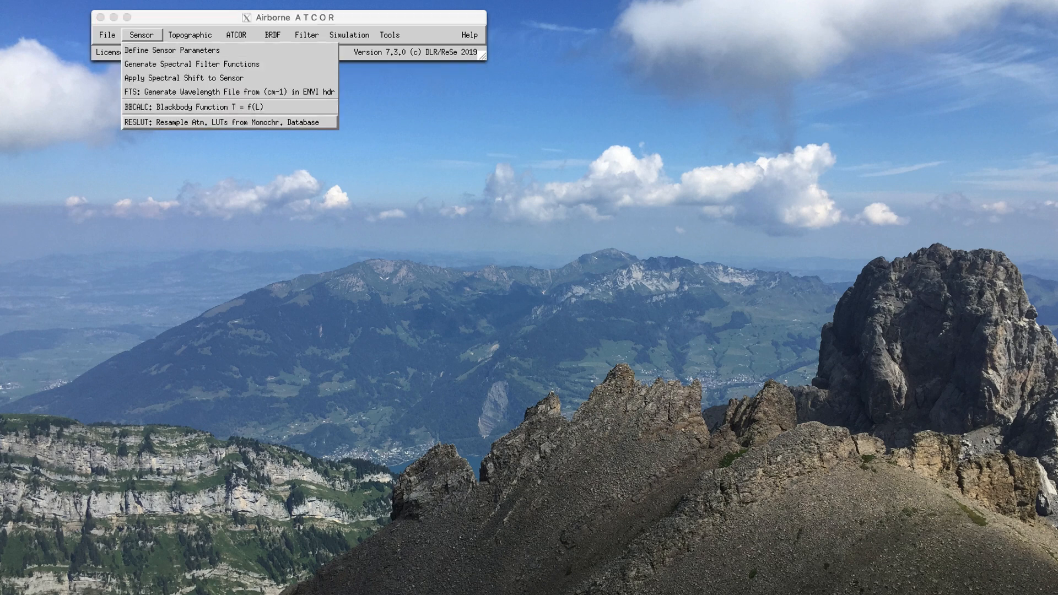
{"action": "left_click", "coordinate": [221, 123]}
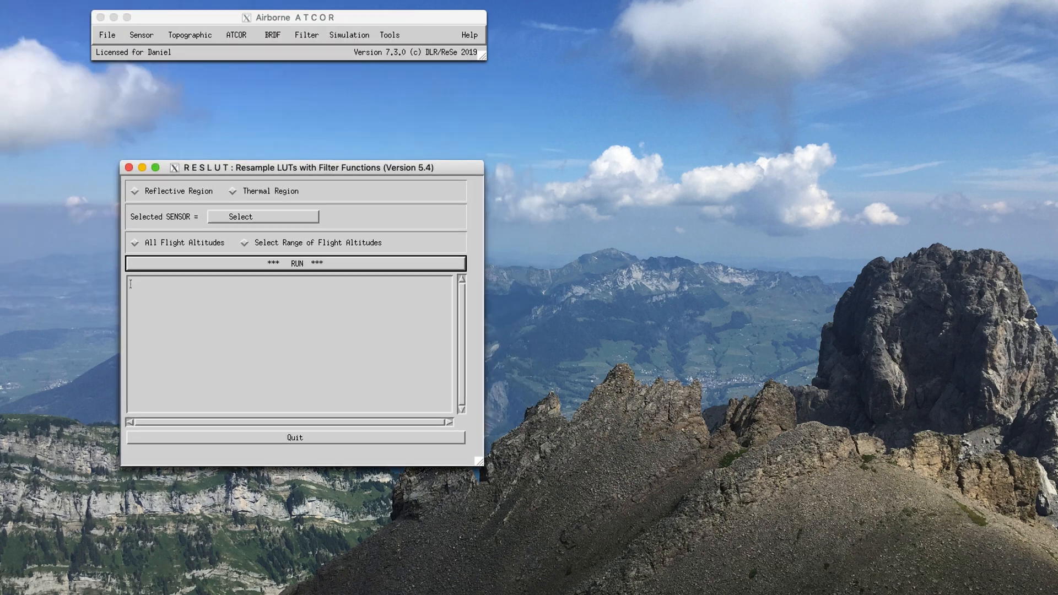
{"action": "left_click", "coordinate": [135, 192]}
Step: Select hyspex_vnir186 as the sensor for the LUT resampling
{"action": "left_click", "coordinate": [262, 217]}
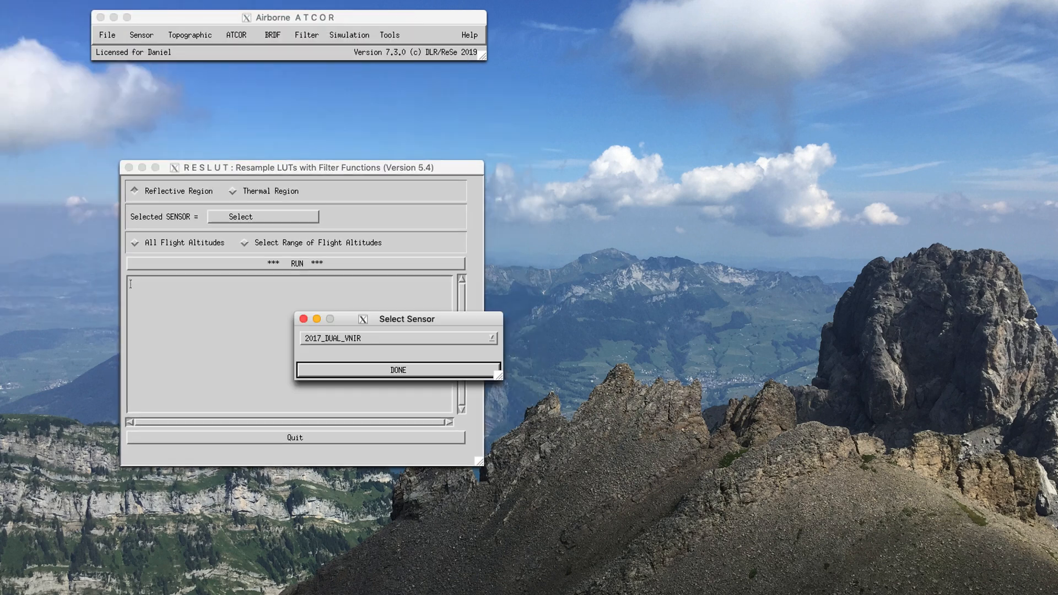
{"action": "left_click", "coordinate": [492, 339]}
{"action": "scroll", "coordinate": [393, 452], "scroll_direction": "down", "scroll_amount": 15}
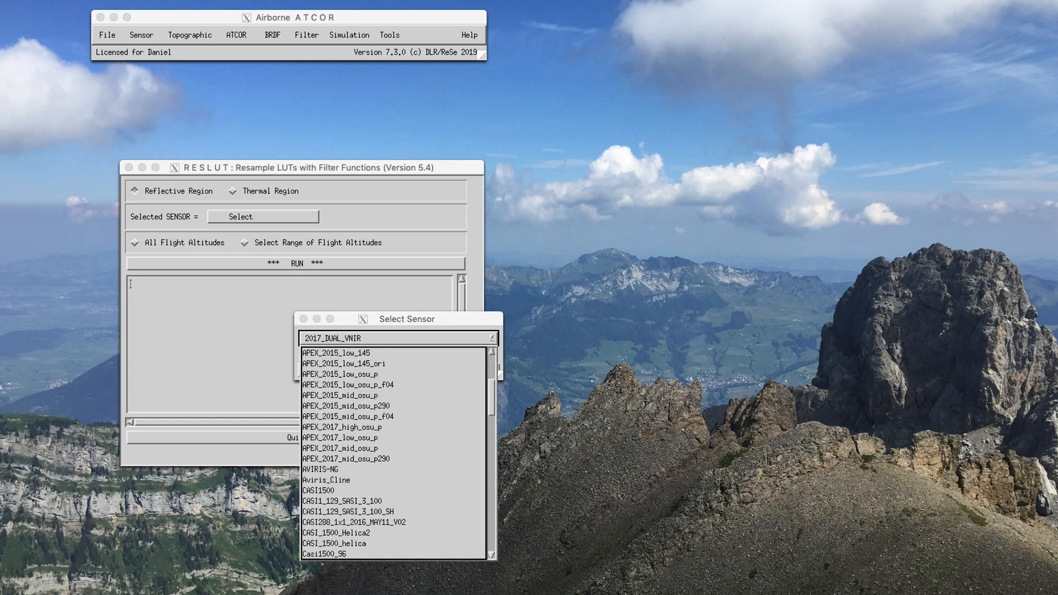
{"action": "scroll", "coordinate": [394, 451], "scroll_direction": "down", "scroll_amount": 20}
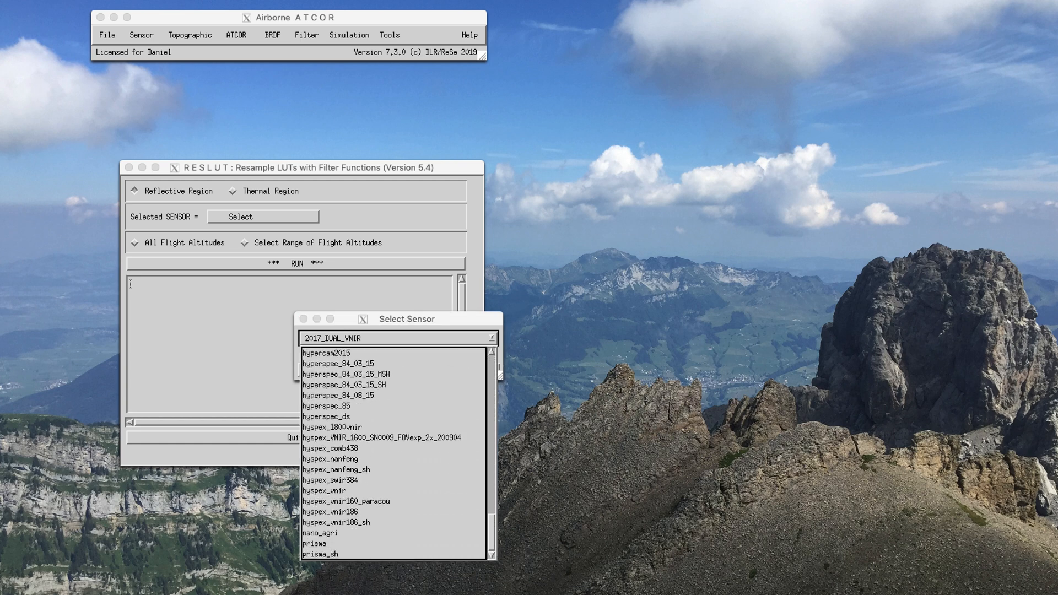
{"action": "left_click", "coordinate": [330, 512]}
{"action": "left_click", "coordinate": [398, 370]}
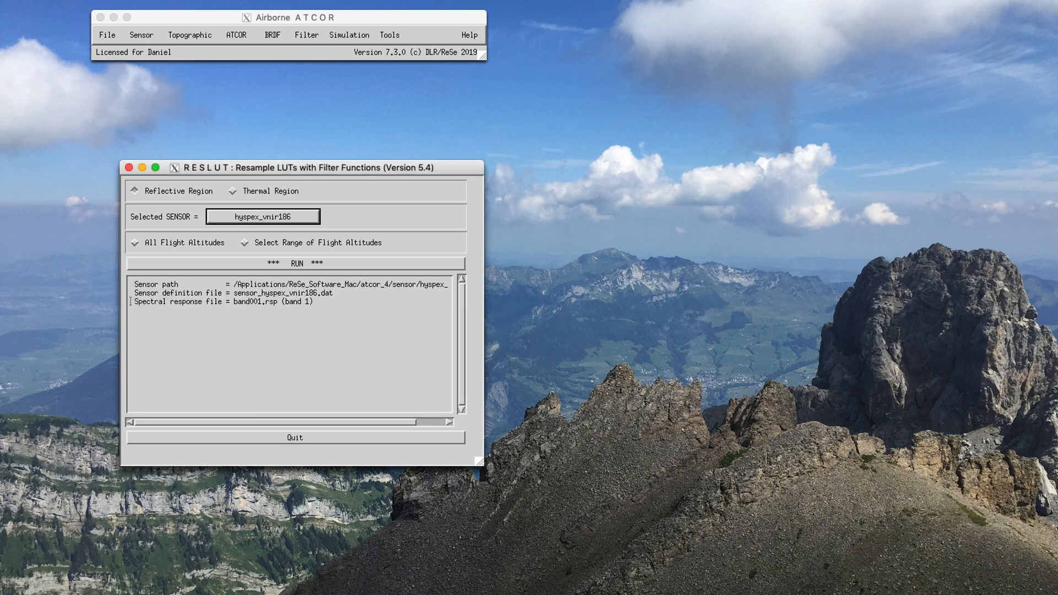
Step: Try a flight altitude range from 1000 to 3000 m above sea level and show the matching atmospheric database files
{"action": "left_click", "coordinate": [244, 242]}
{"action": "left_click_drag", "start_coordinate": [386, 319], "coordinate": [590, 124]}
{"action": "double_click", "coordinate": [577, 254]}
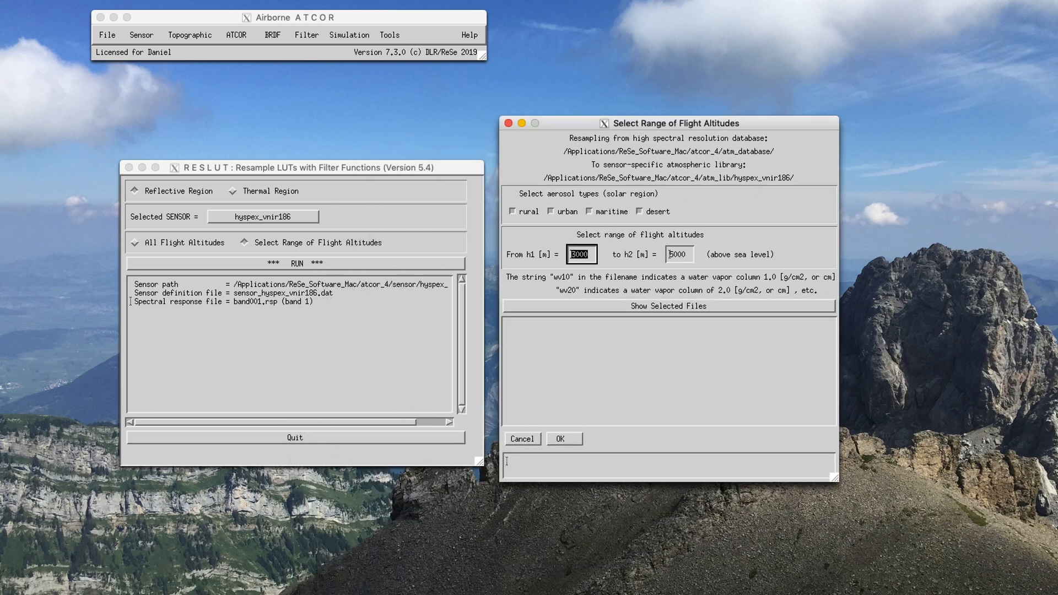
{"action": "type", "text": "1000"}
{"action": "key", "text": "Tab"}
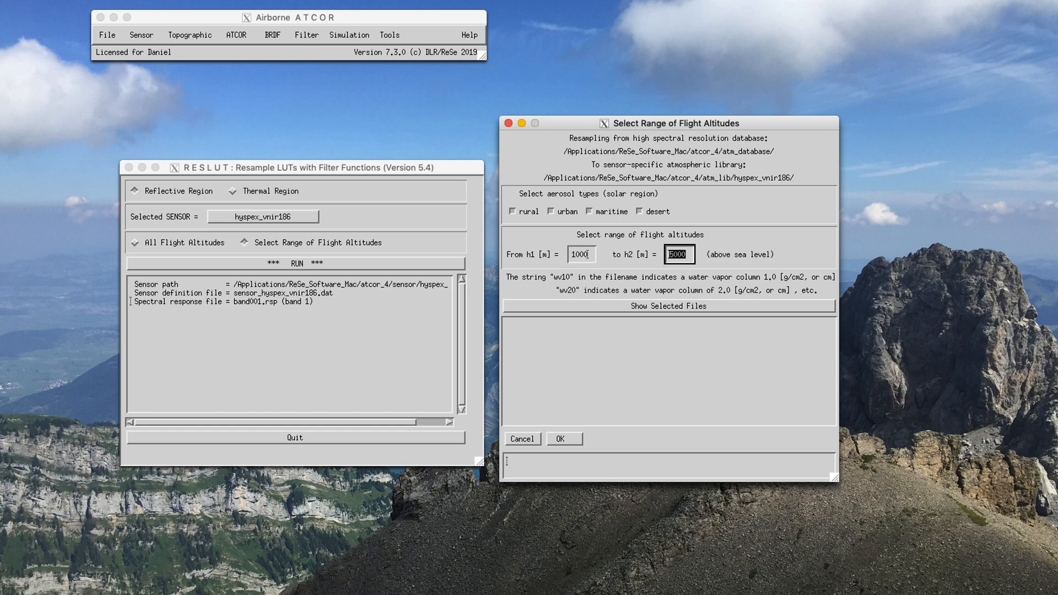
{"action": "type", "text": "3000"}
{"action": "left_click", "coordinate": [668, 307]}
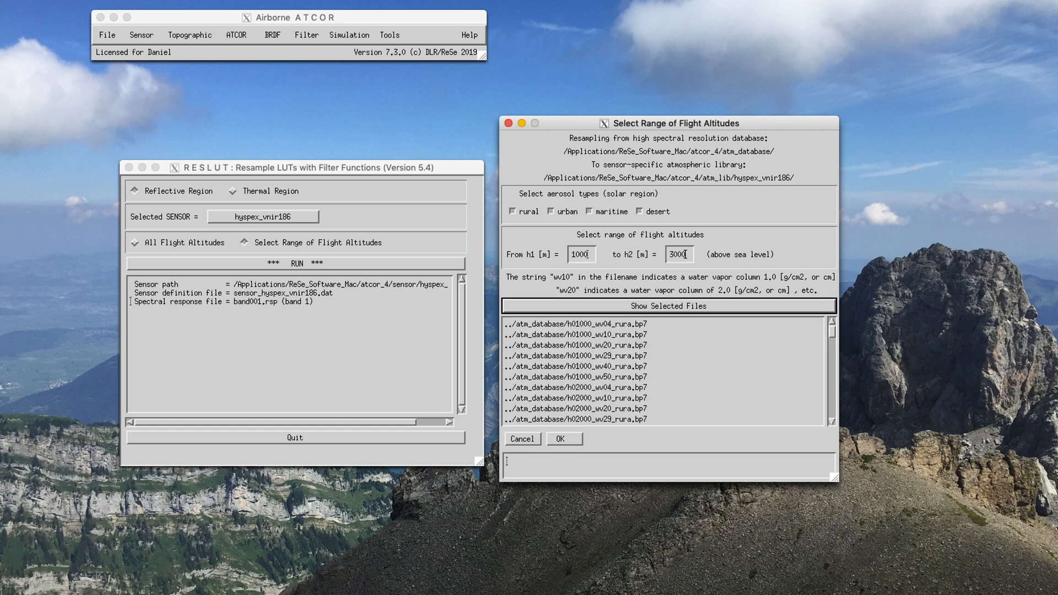
Step: Cancel the flight altitude range selection and run the resampling of the atmospheric LUTs for the sensor
{"action": "left_click", "coordinate": [522, 439]}
{"action": "left_click", "coordinate": [296, 264]}
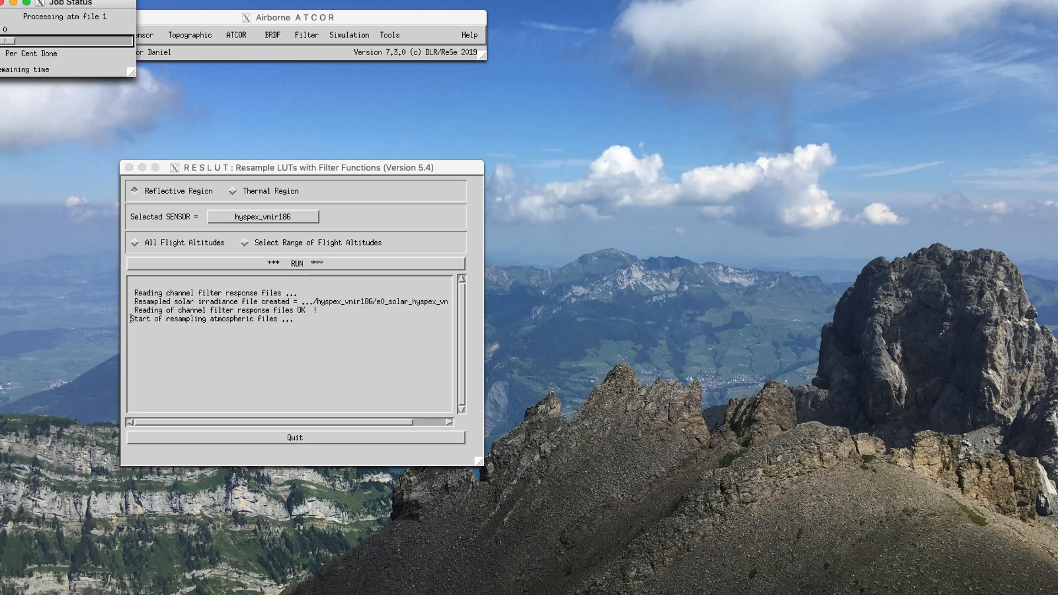